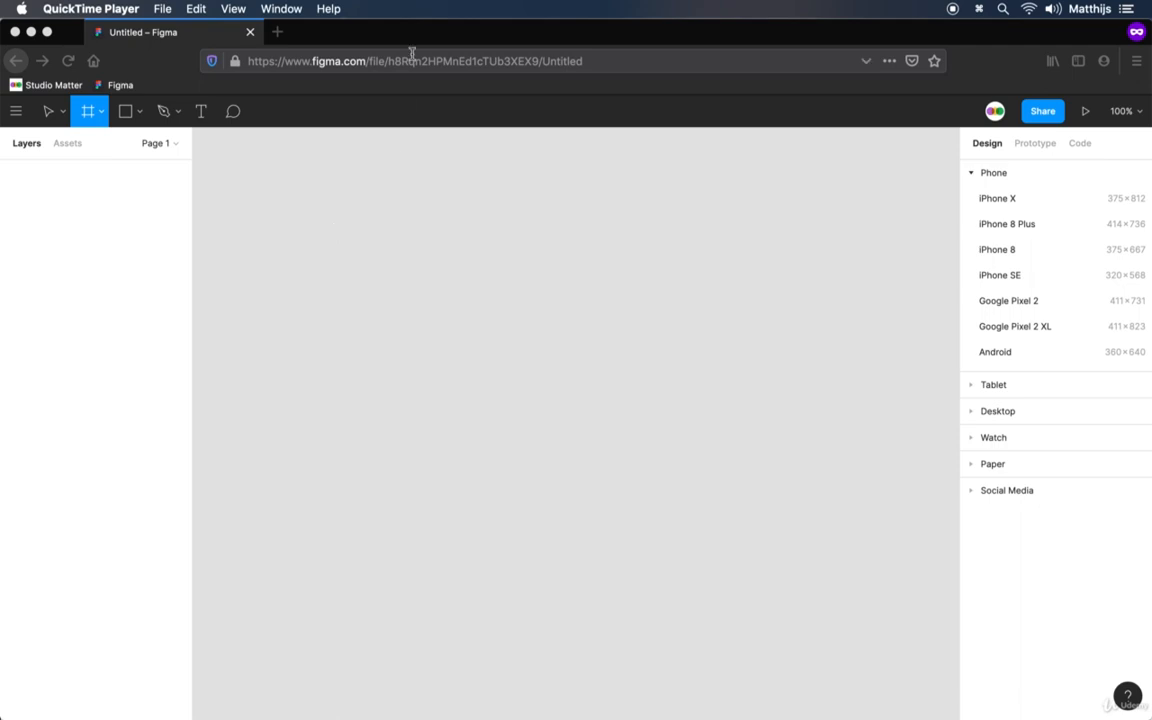
Add a frame from the iPhone 8 preset and delete it again
click(422, 40)
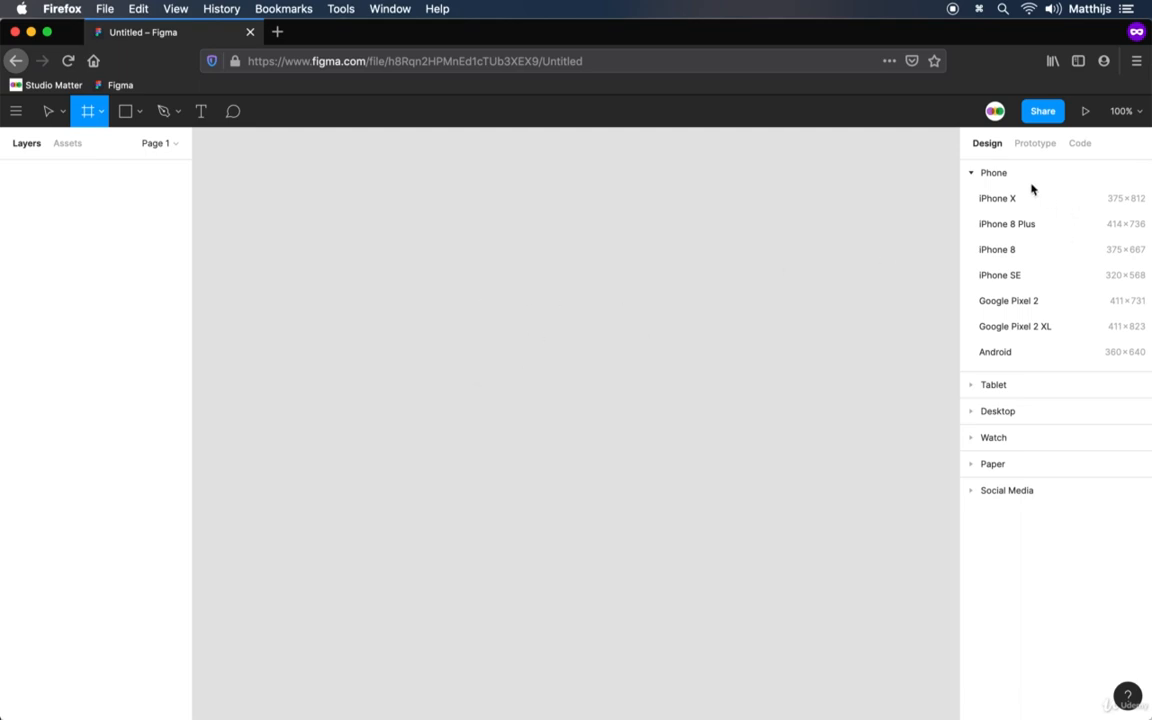
click(973, 386)
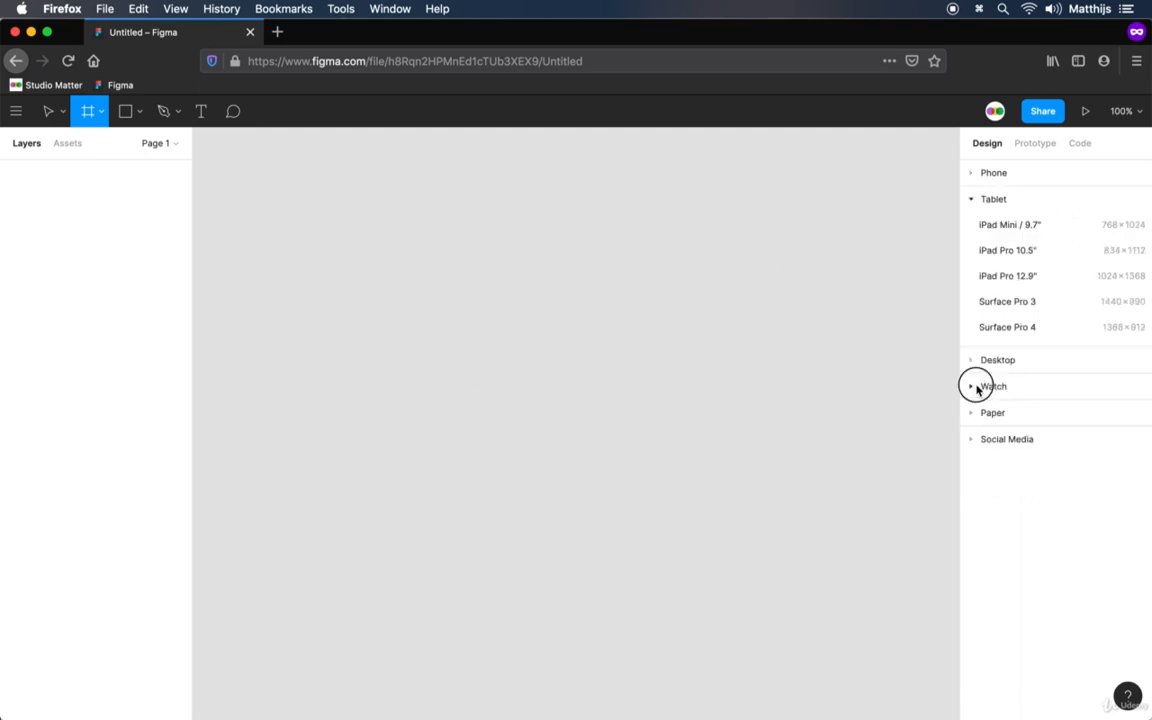
click(970, 174)
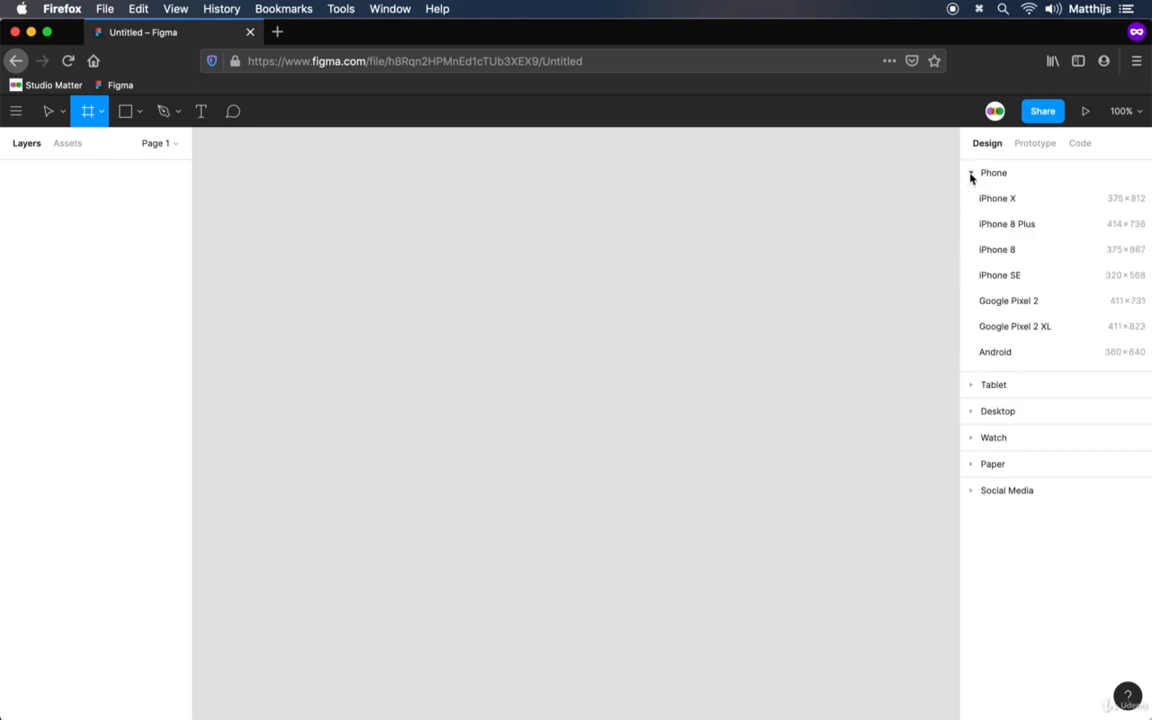
click(994, 252)
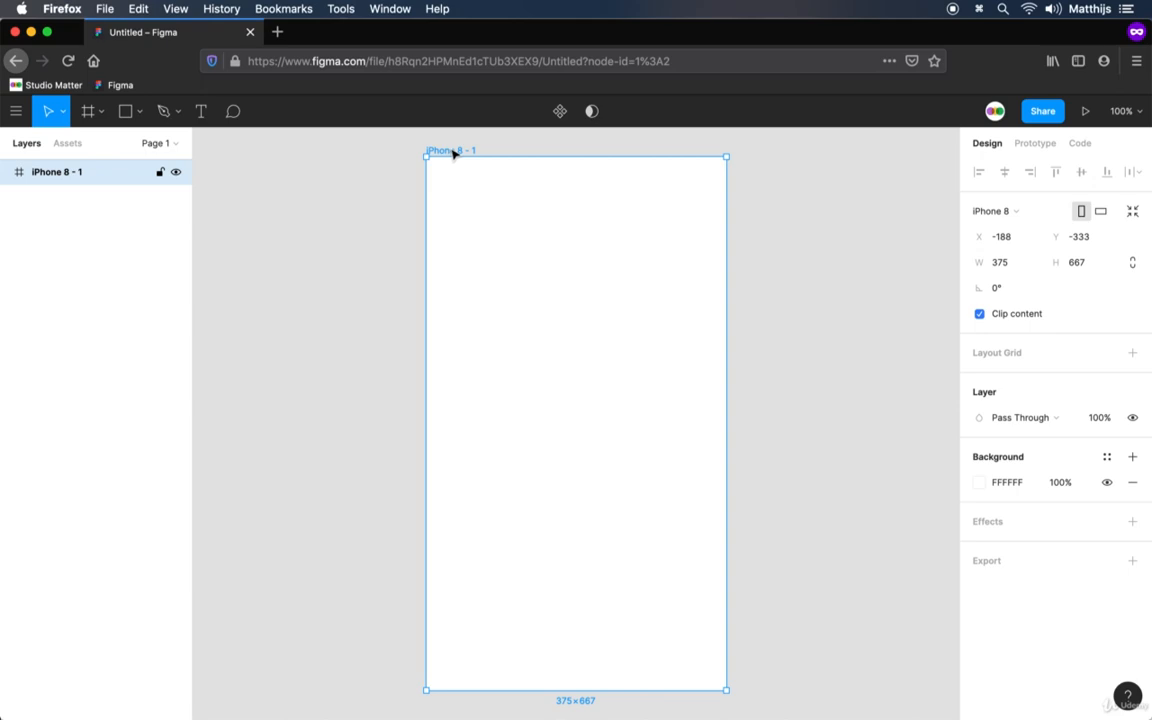
key(Delete)
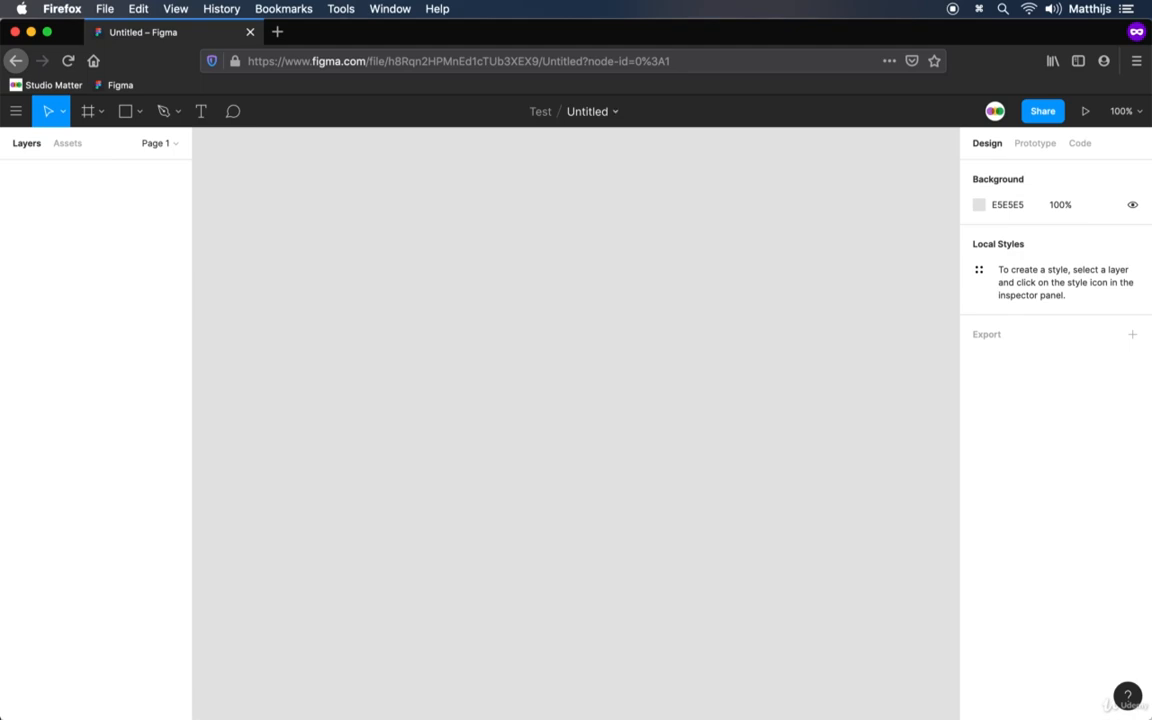
Draw a custom landscape frame about 635 × 490 in the middle of the canvas and rename it Test
key(f)
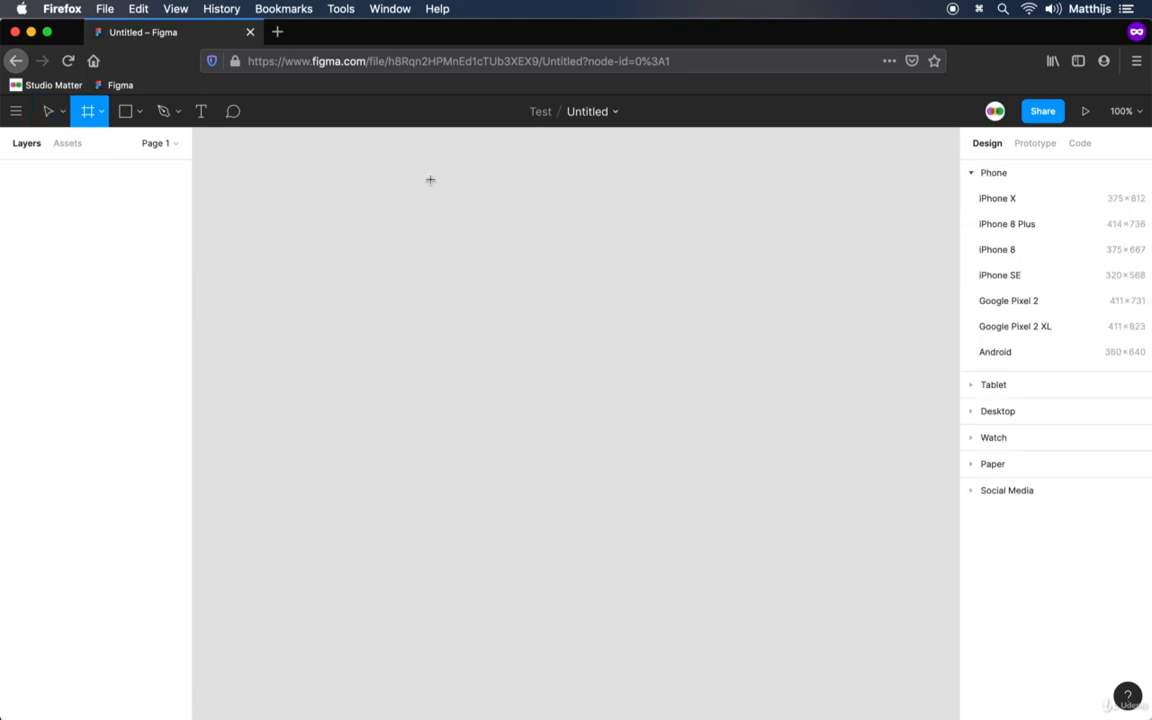
drag(326, 192, 835, 590)
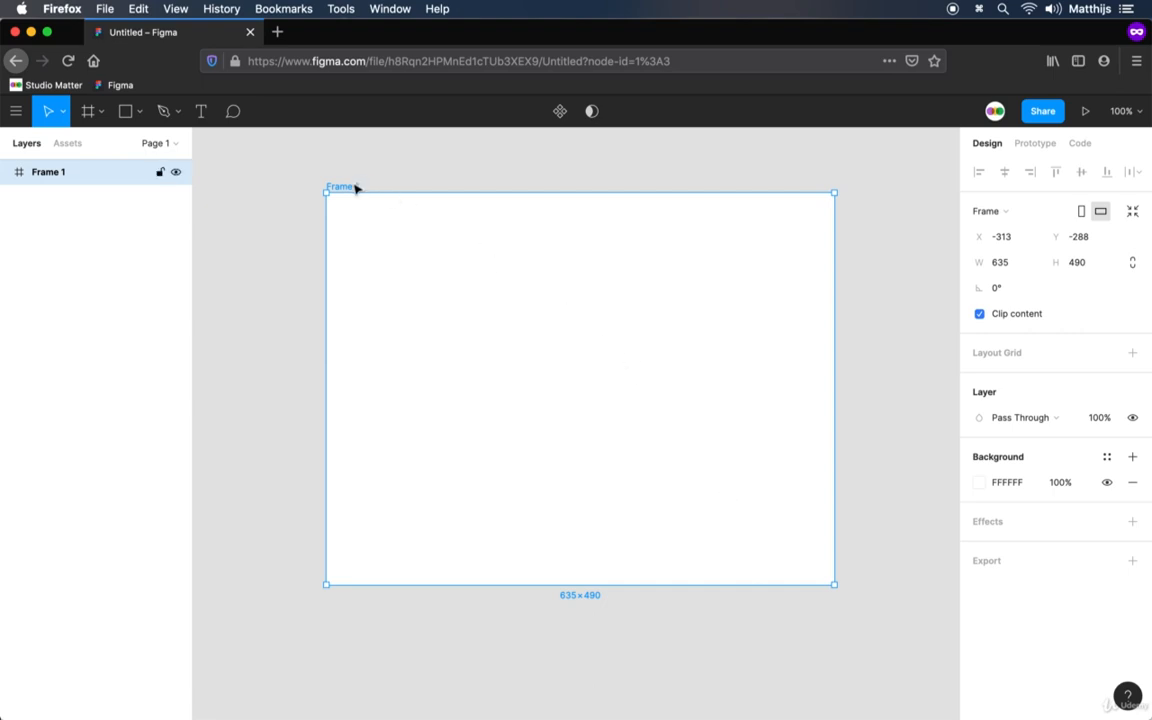
key(super+r)
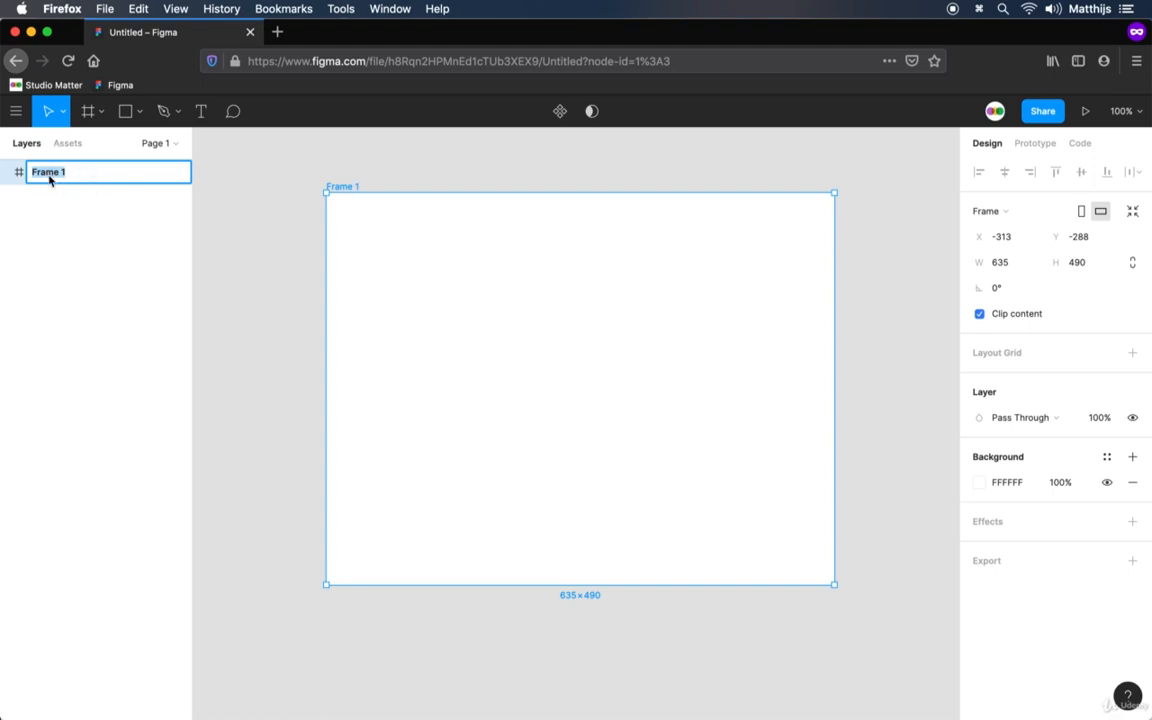
click(240, 183)
click(350, 187)
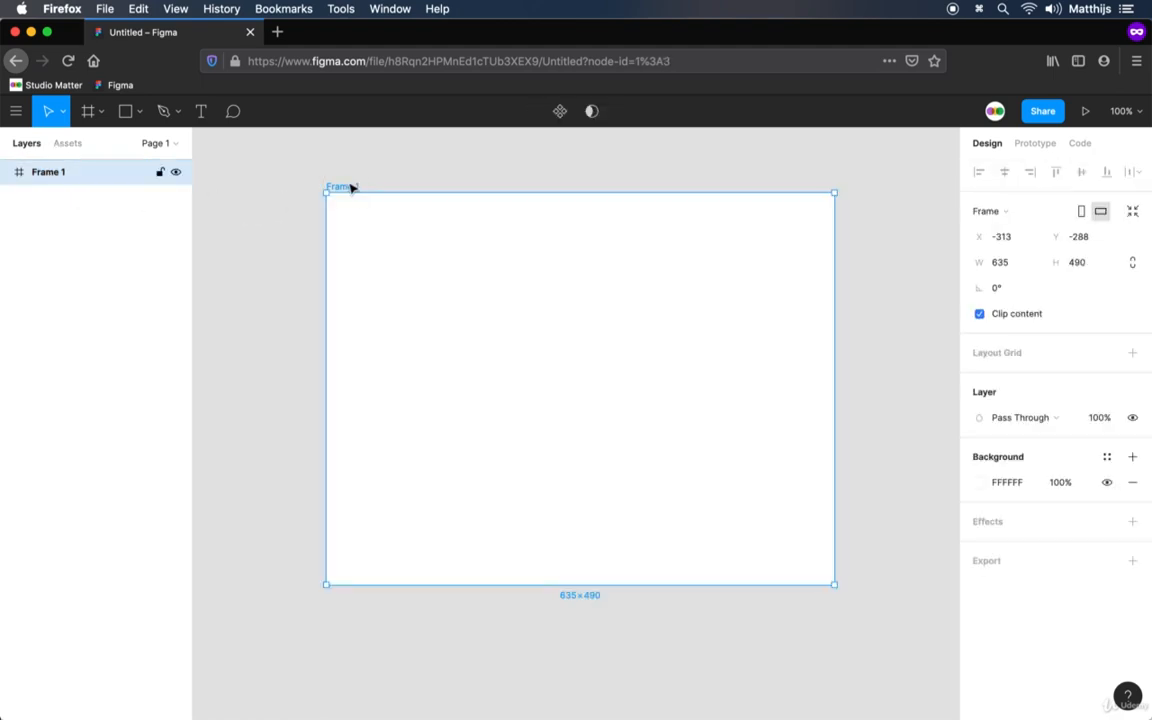
key(super+r)
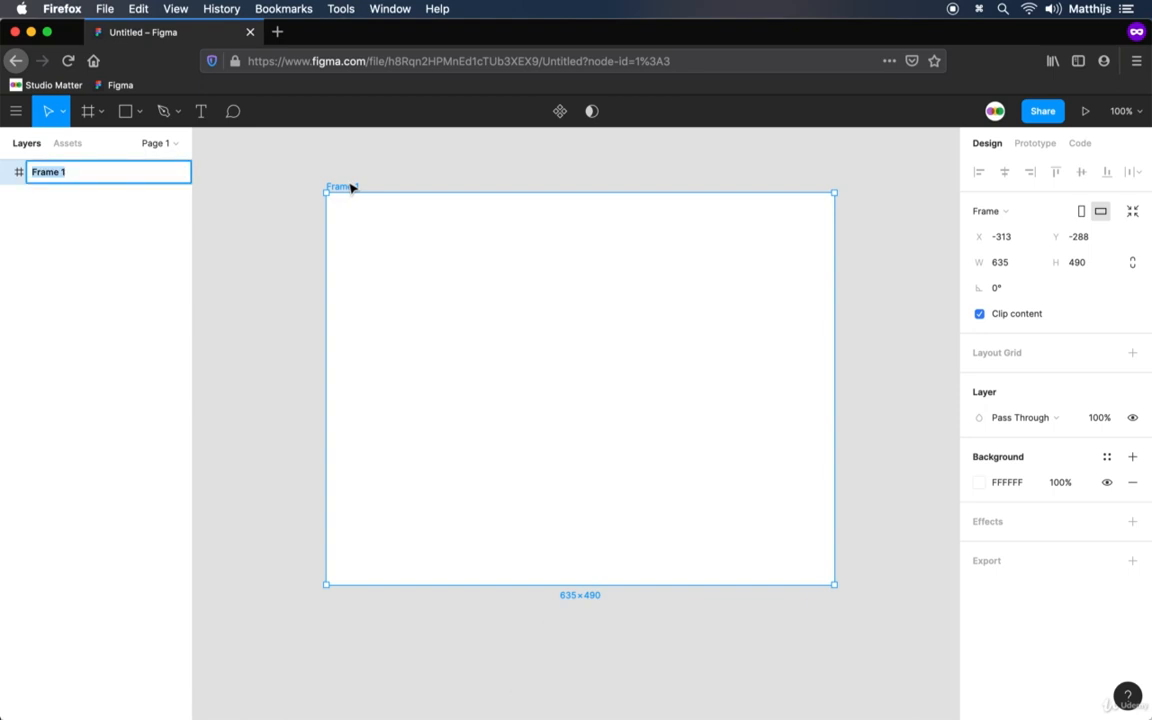
text(Test)
key(Return)
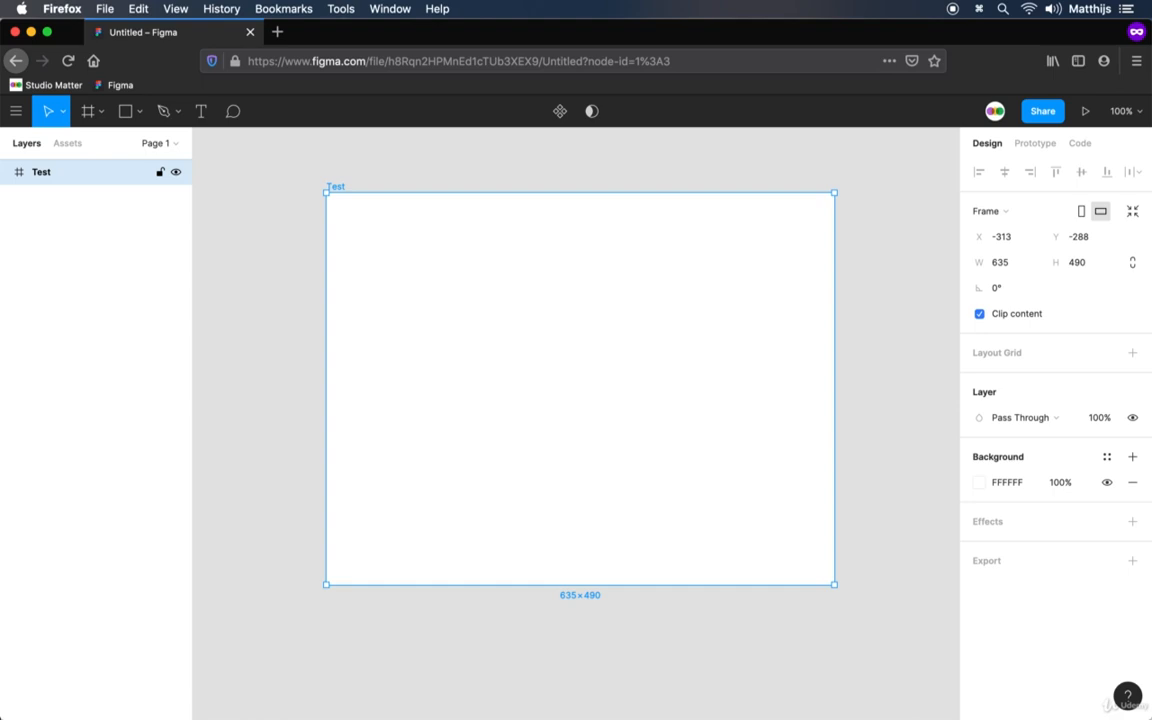
click(404, 166)
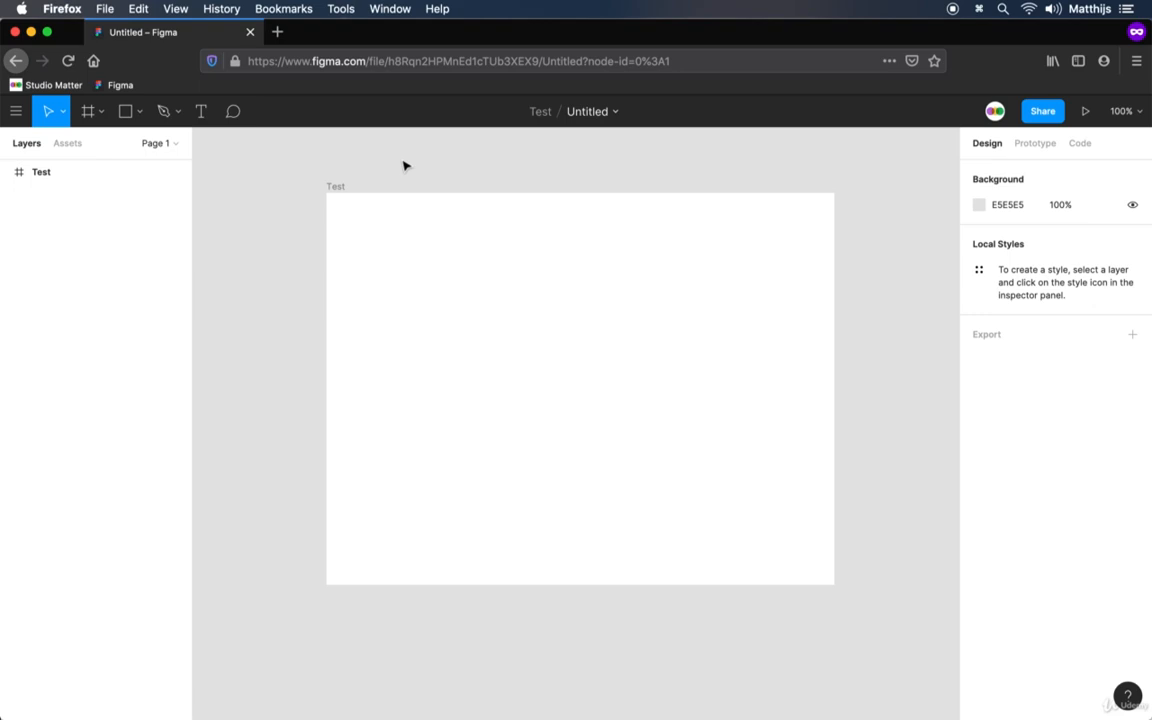
Draw a rectangle about 301 × 239 inside the Test frame
click(141, 114)
click(147, 147)
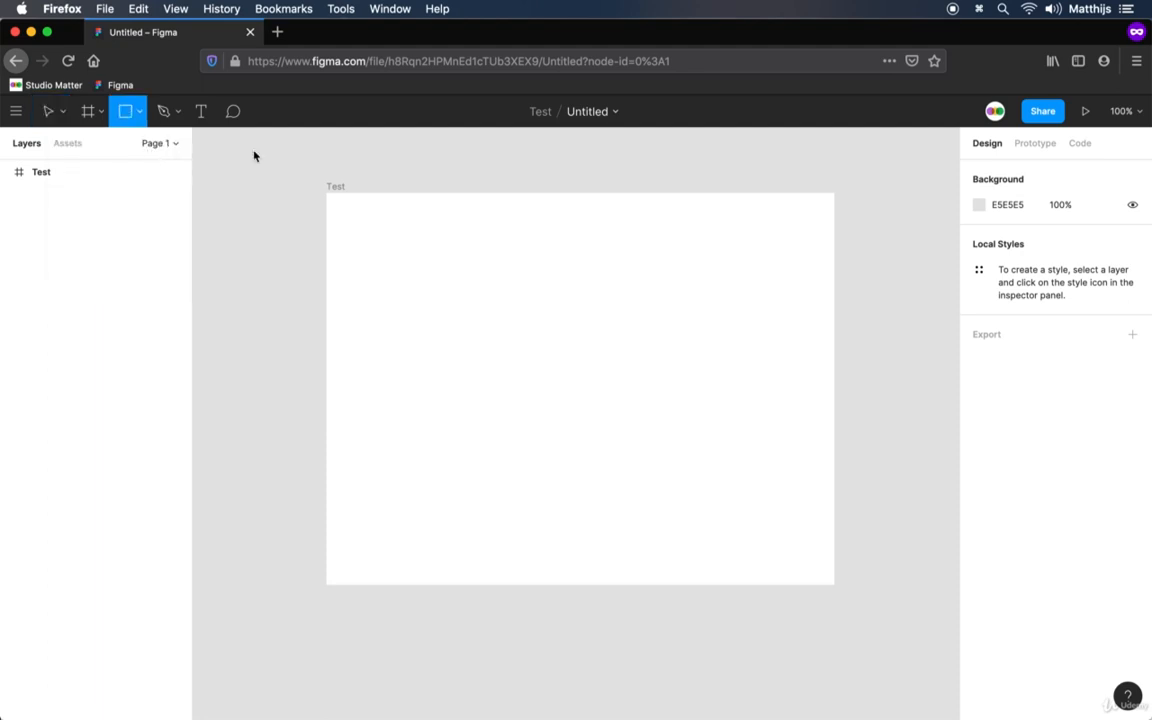
drag(422, 266, 663, 457)
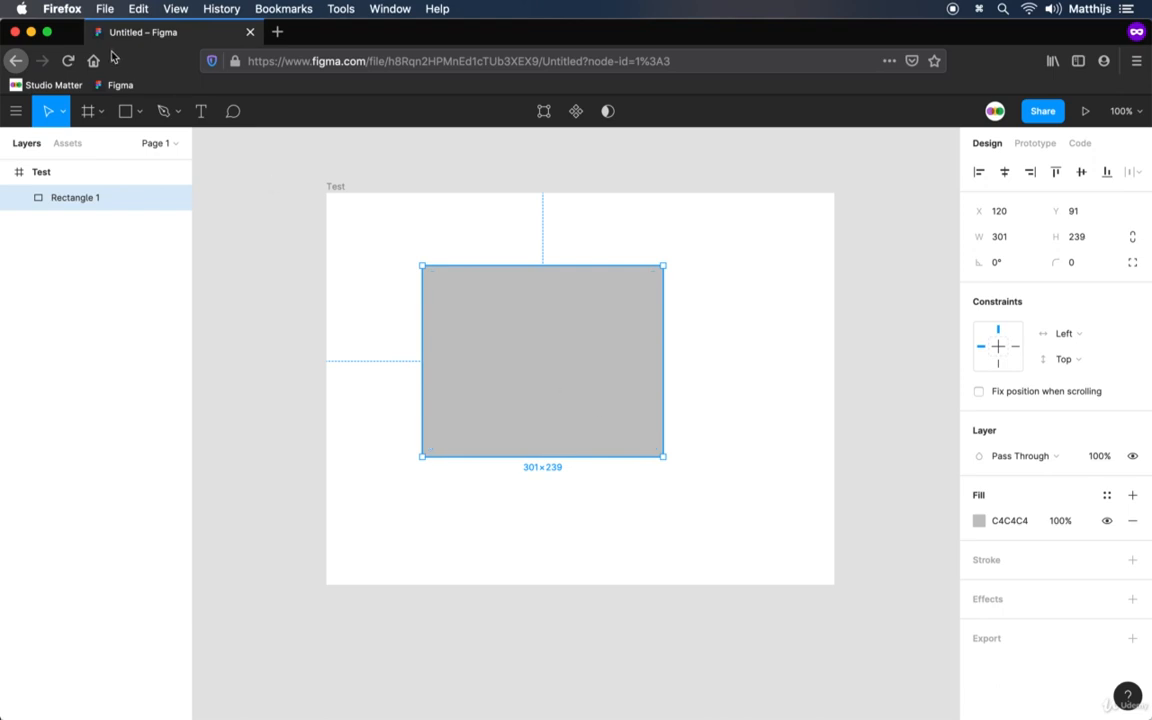
Draw a perfect circle about 128 × 128 beside the rectangle's lower right side with the Ellipse tool
click(139, 111)
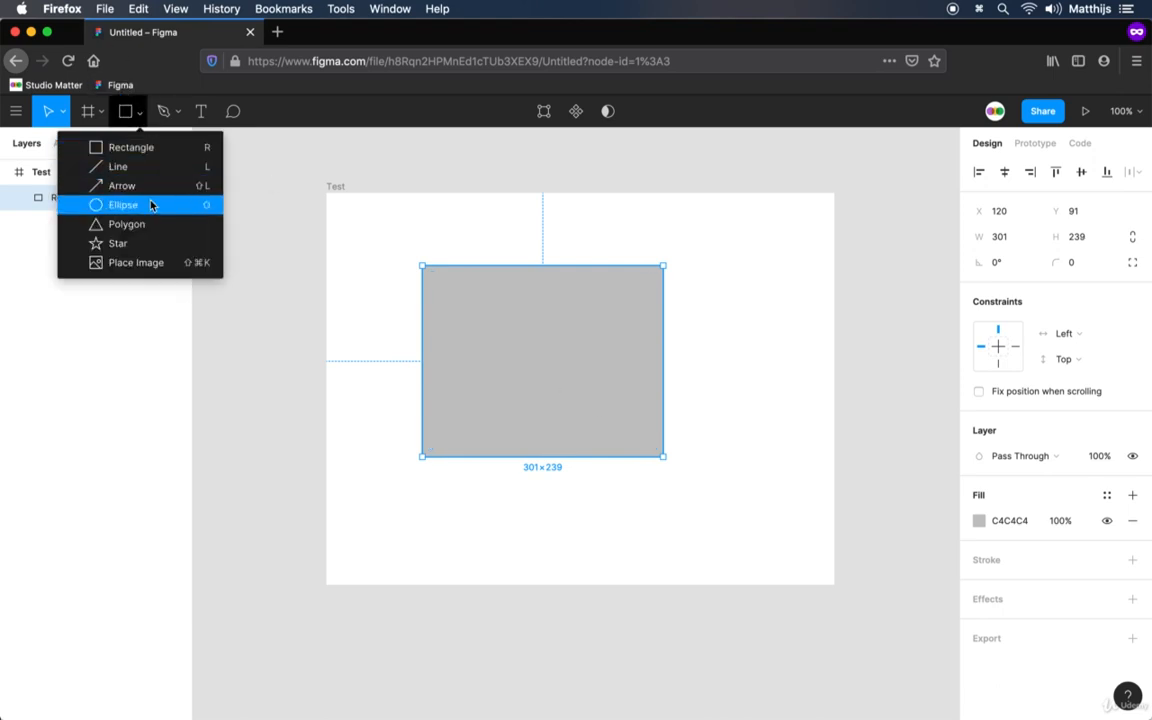
click(150, 204)
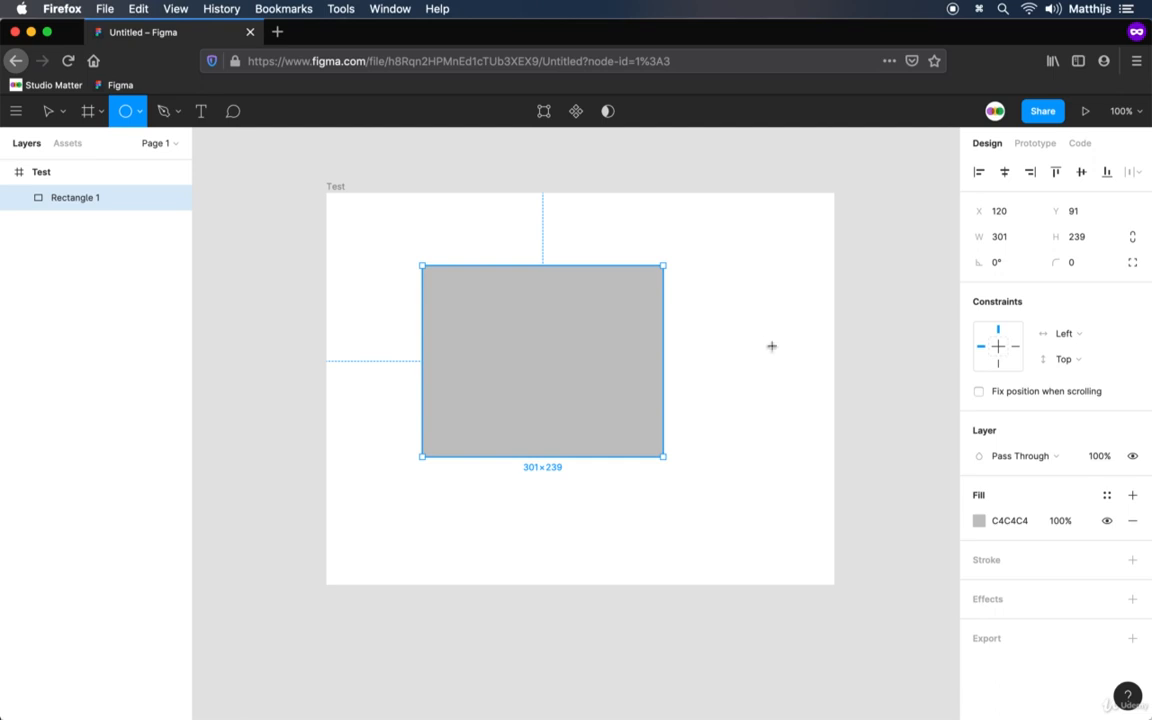
drag(680, 345, 777, 455)
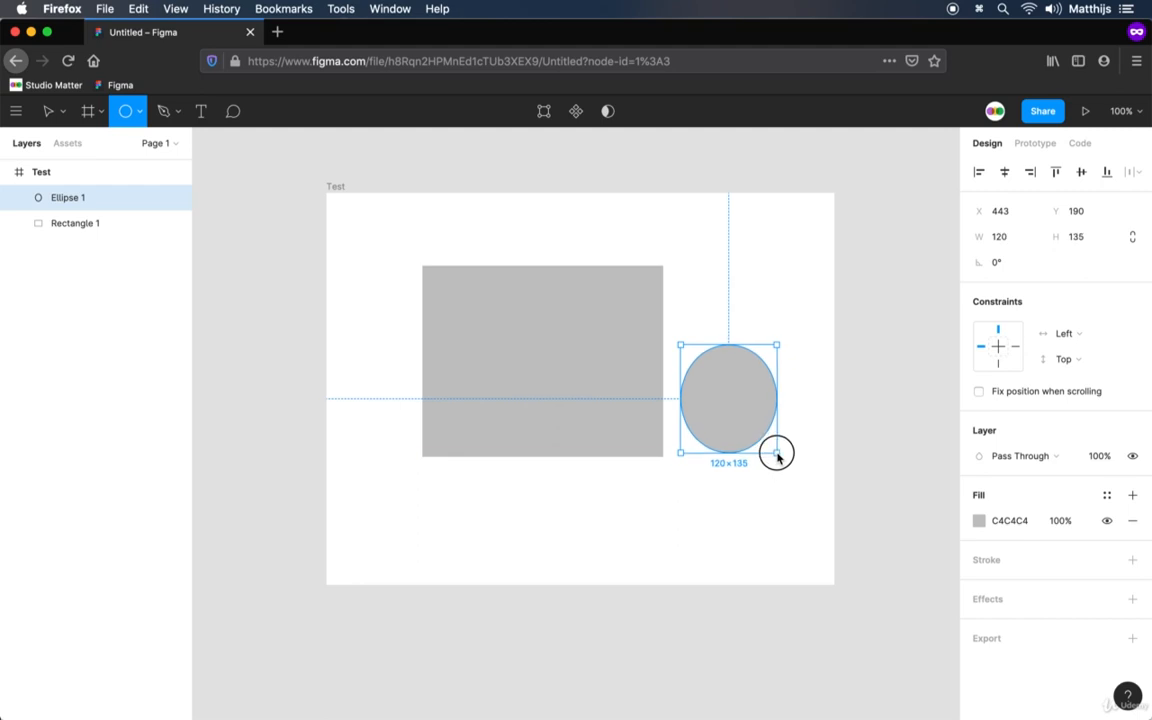
mouse_move(777, 455)
mouse_down()
mouse_move(720, 392)
mouse_move(783, 449)
mouse_up()
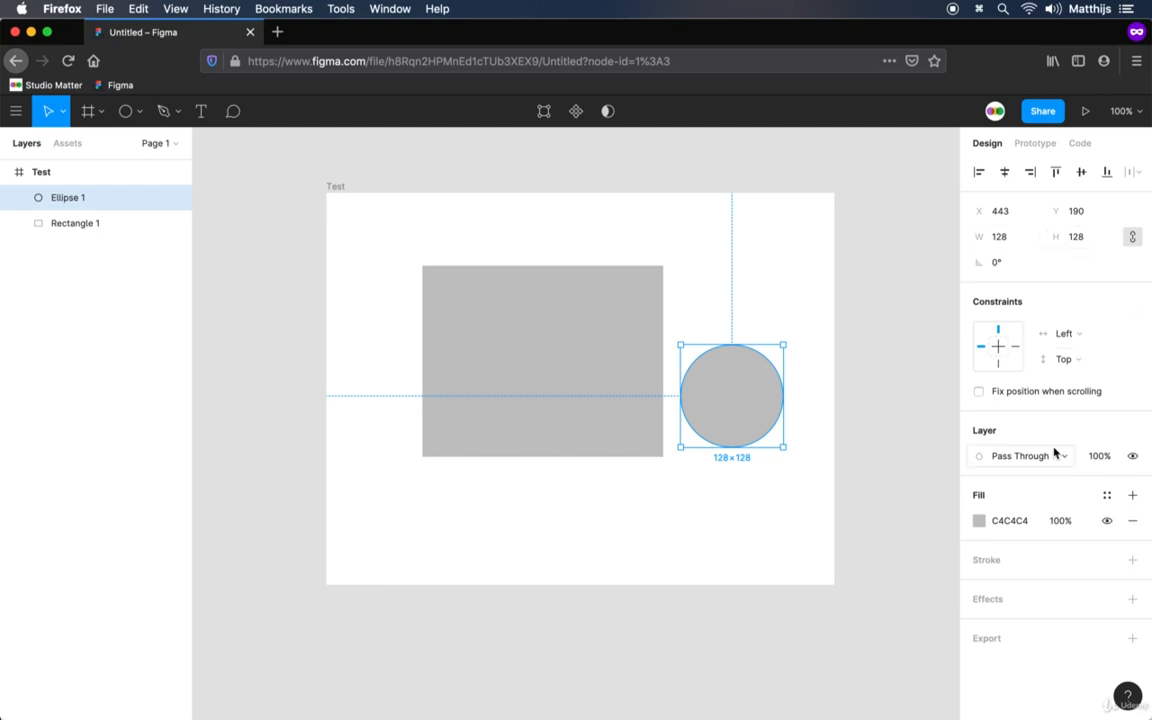
Change the circle's solid fill to bright green 38F26C
click(980, 521)
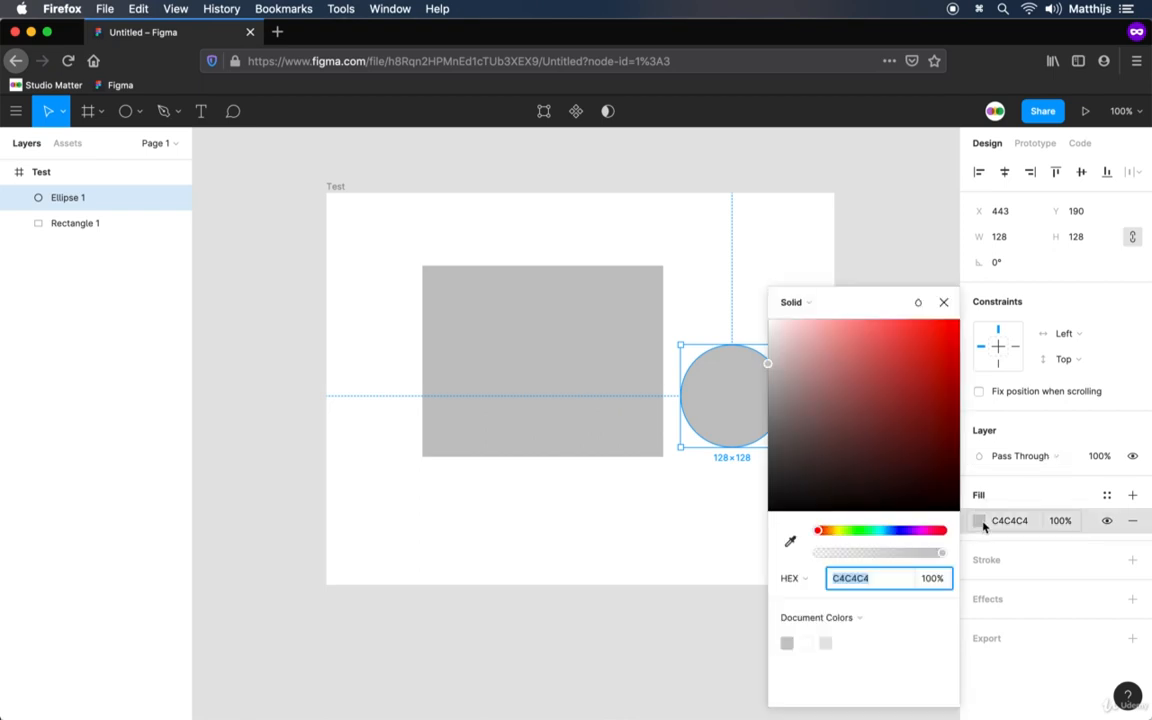
drag(826, 452, 941, 357)
drag(832, 536, 869, 538)
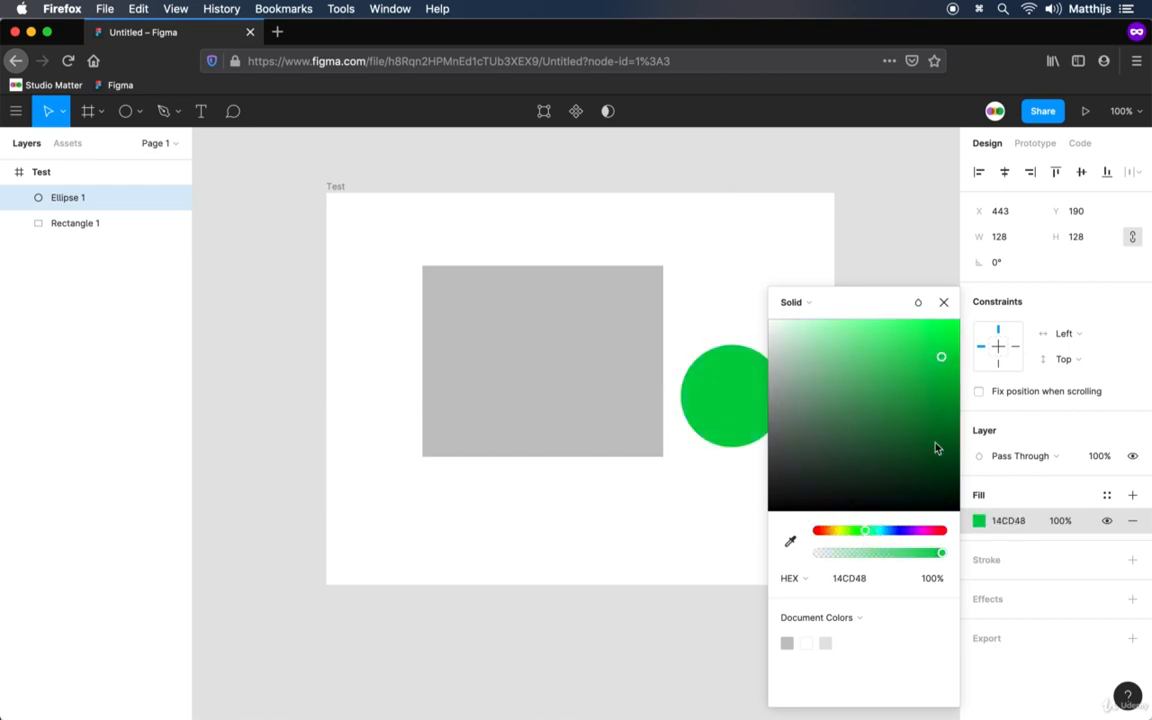
drag(936, 380, 916, 338)
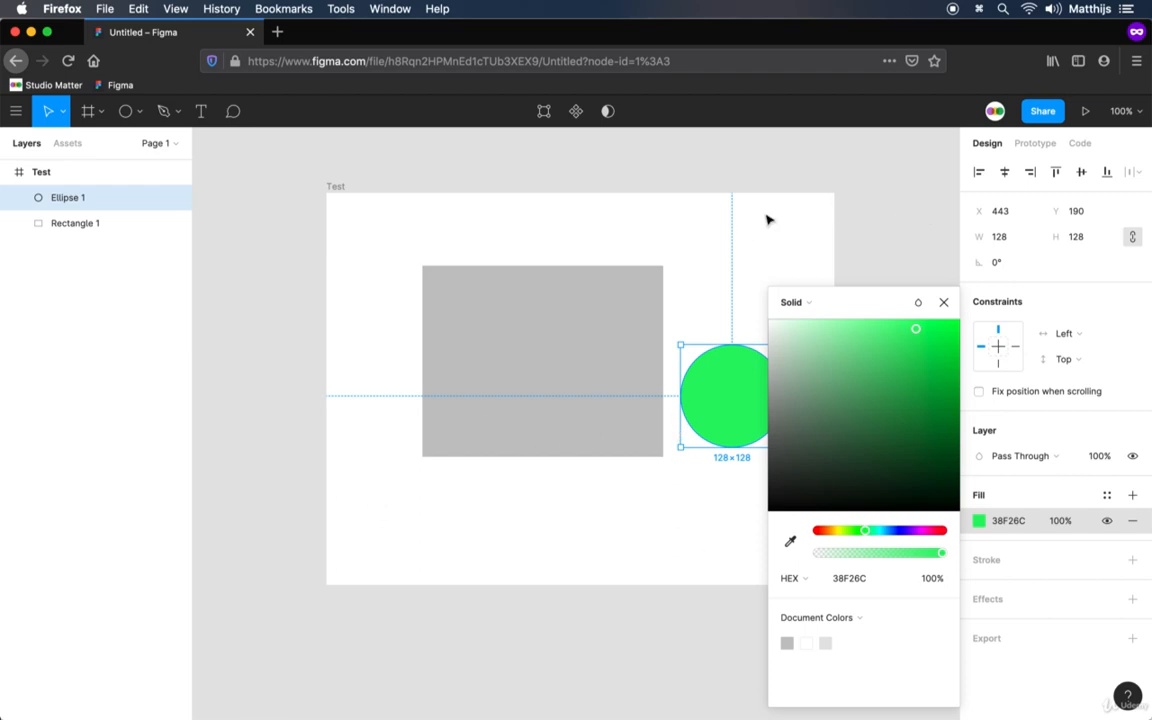
click(944, 303)
click(931, 345)
Change the rectangle's fill from solid to a linear gradient
click(594, 371)
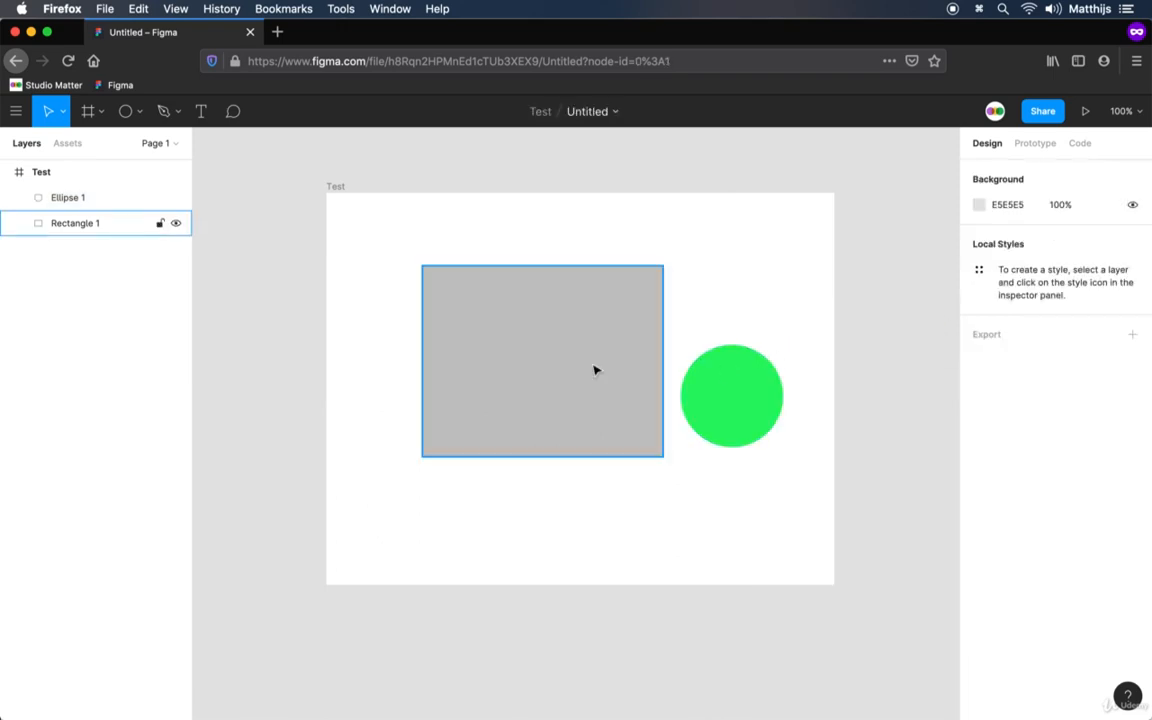
click(594, 371)
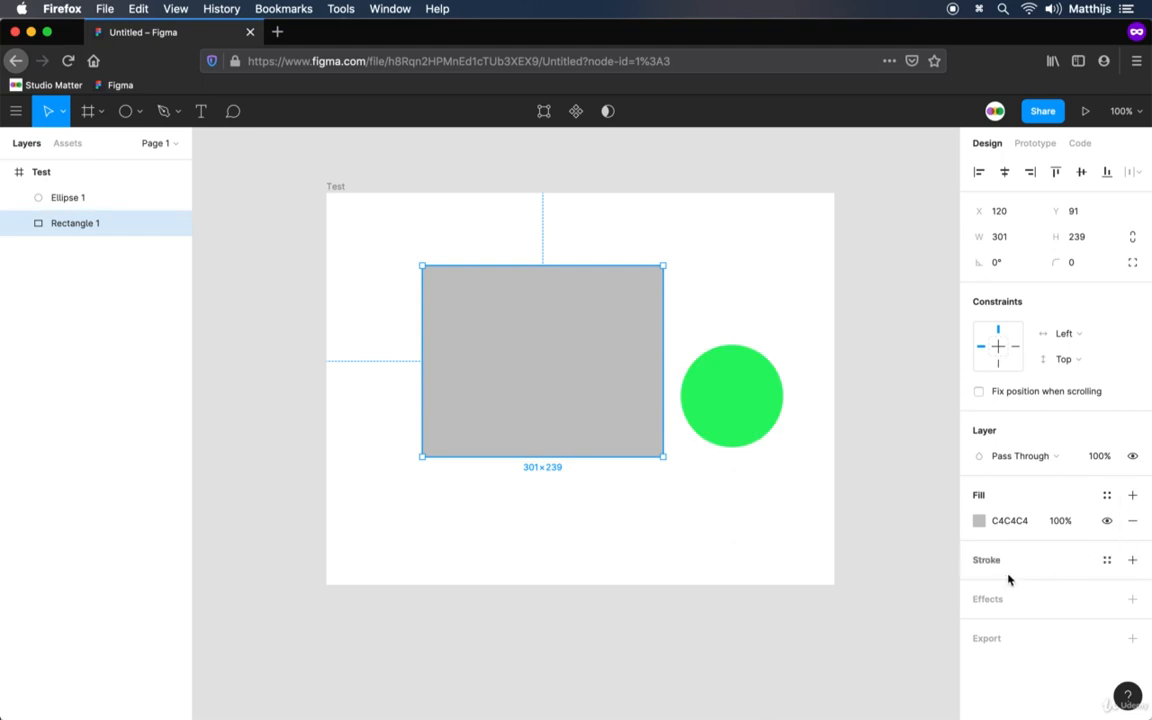
click(979, 521)
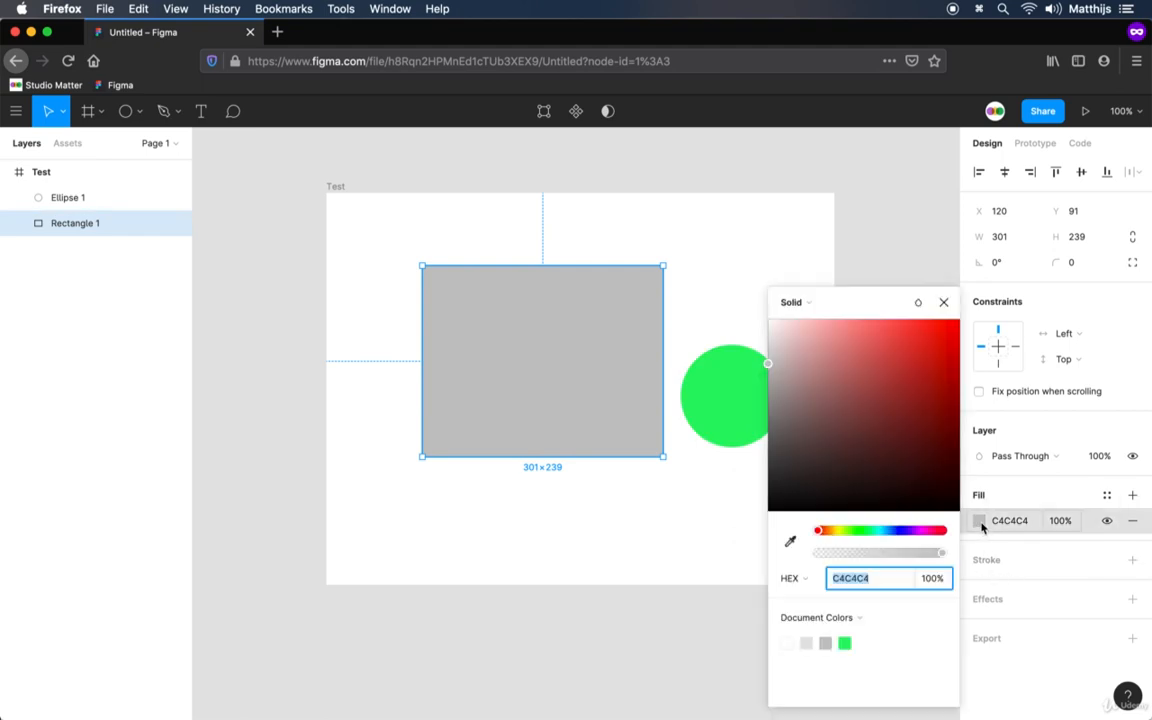
click(842, 304)
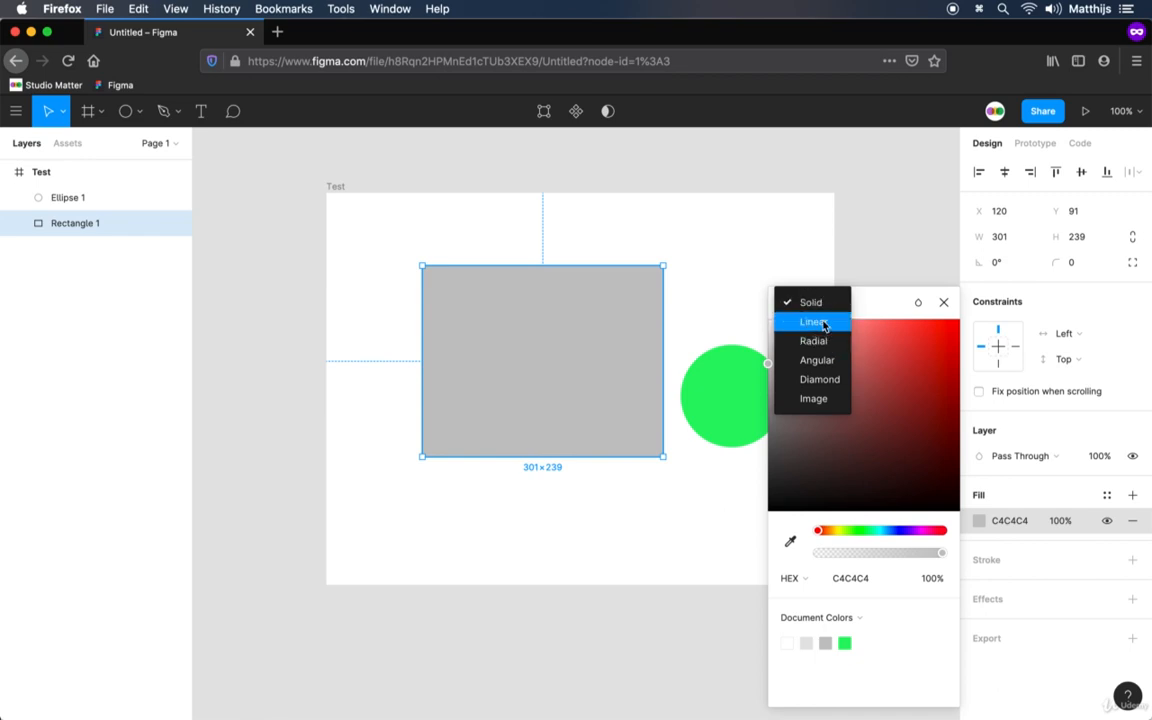
click(813, 322)
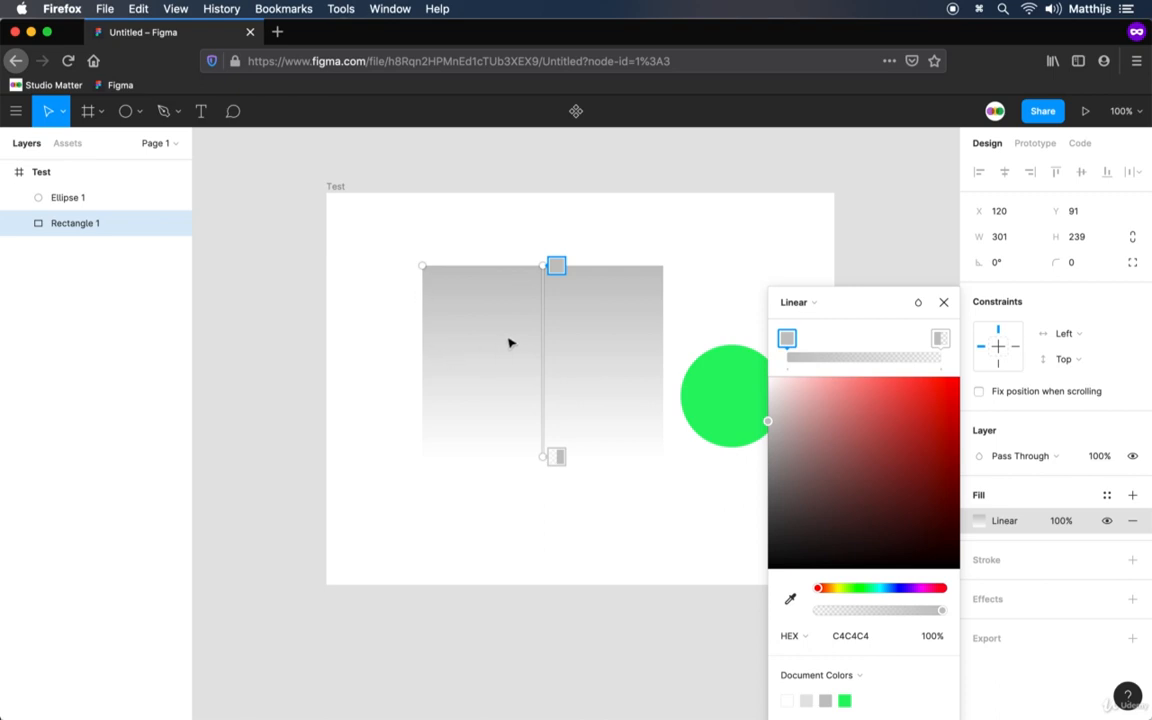
Add a red E94343 stop near the middle of the gradient and a yellow DBFF00 stop between it and the end
click(857, 343)
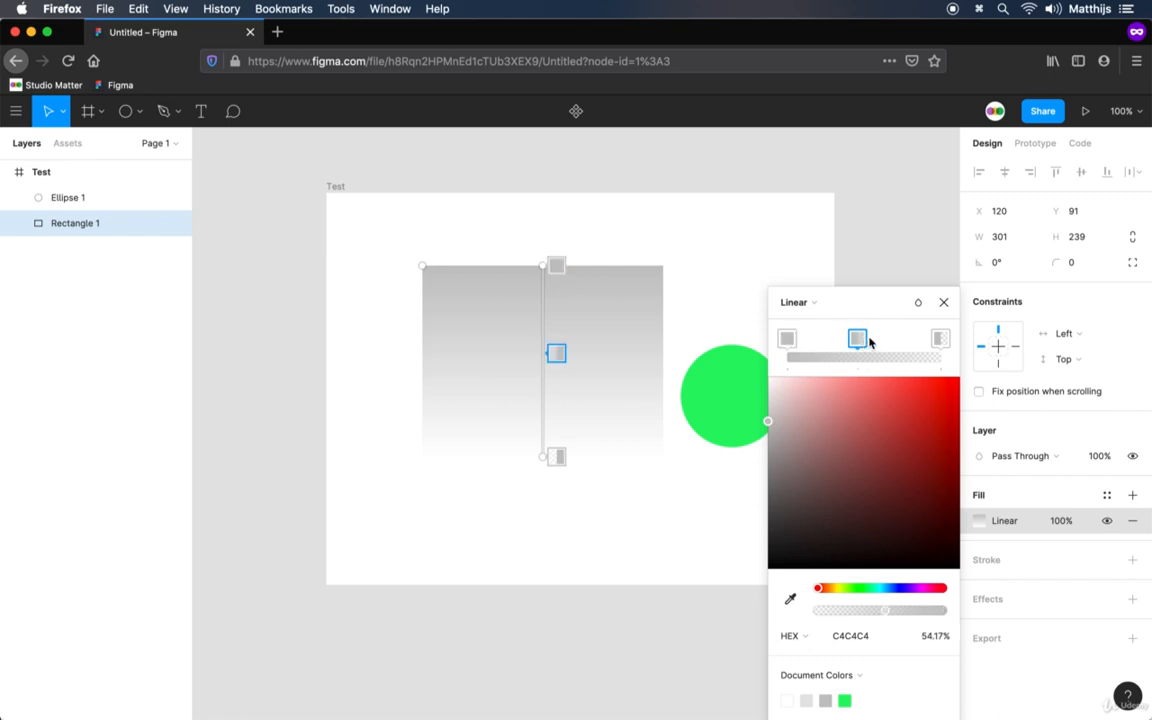
drag(856, 398, 906, 402)
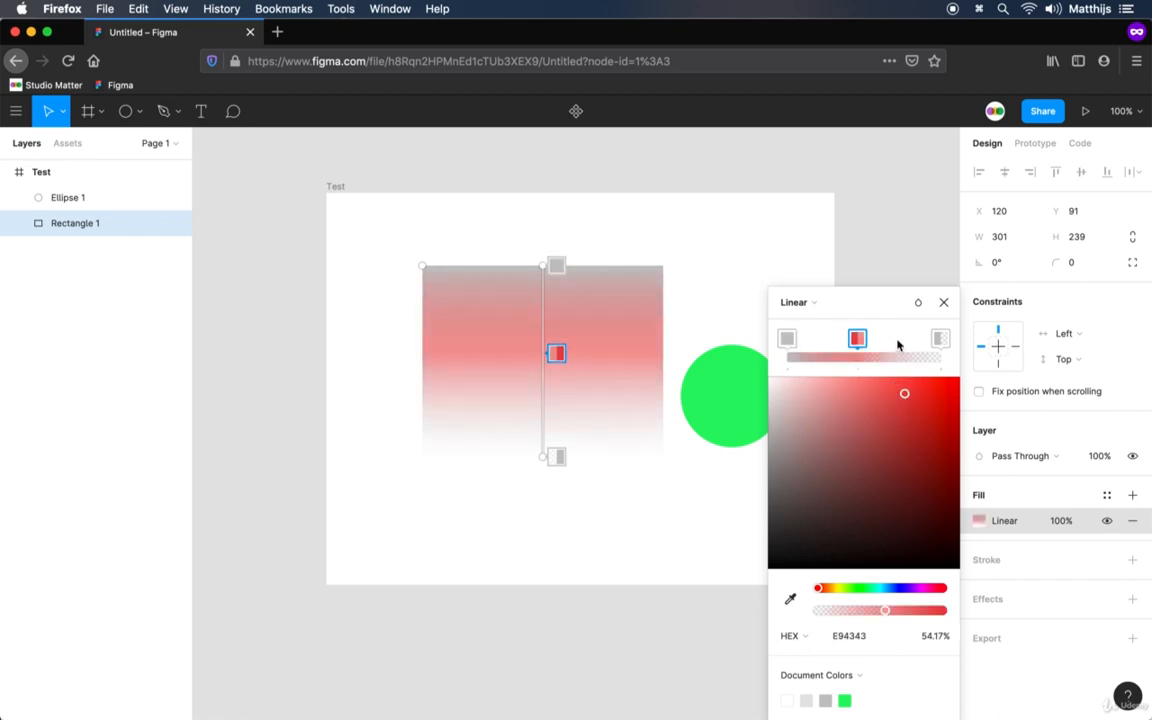
click(896, 357)
click(843, 590)
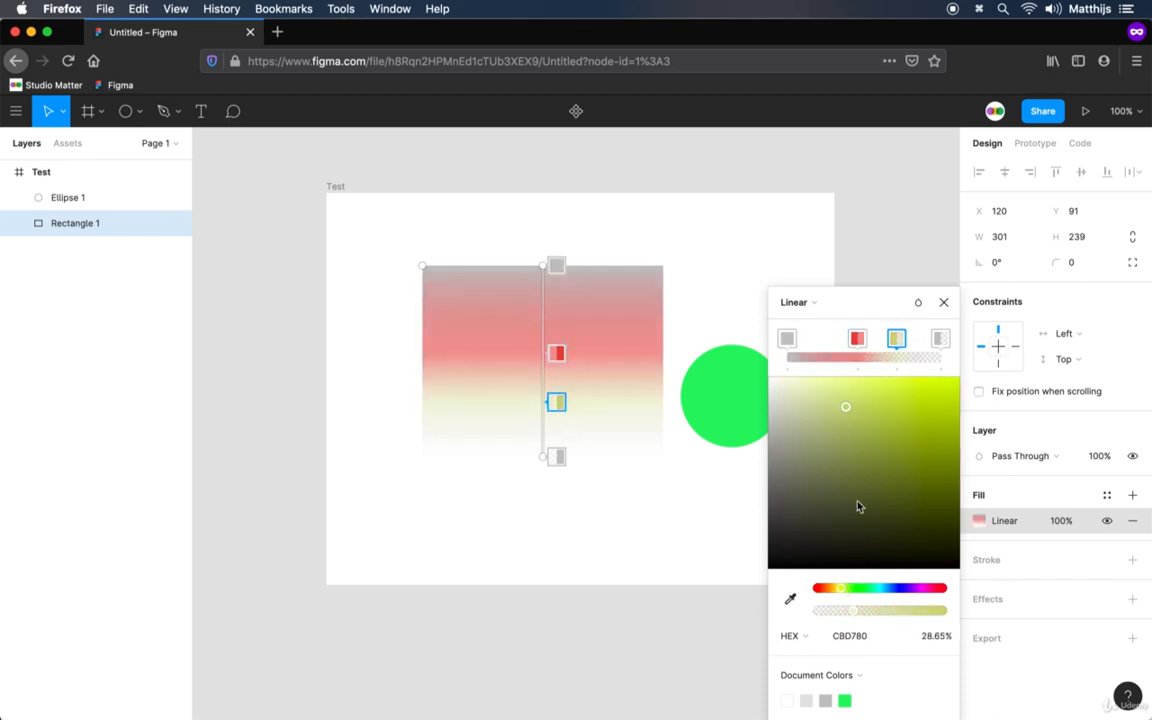
drag(866, 470, 972, 350)
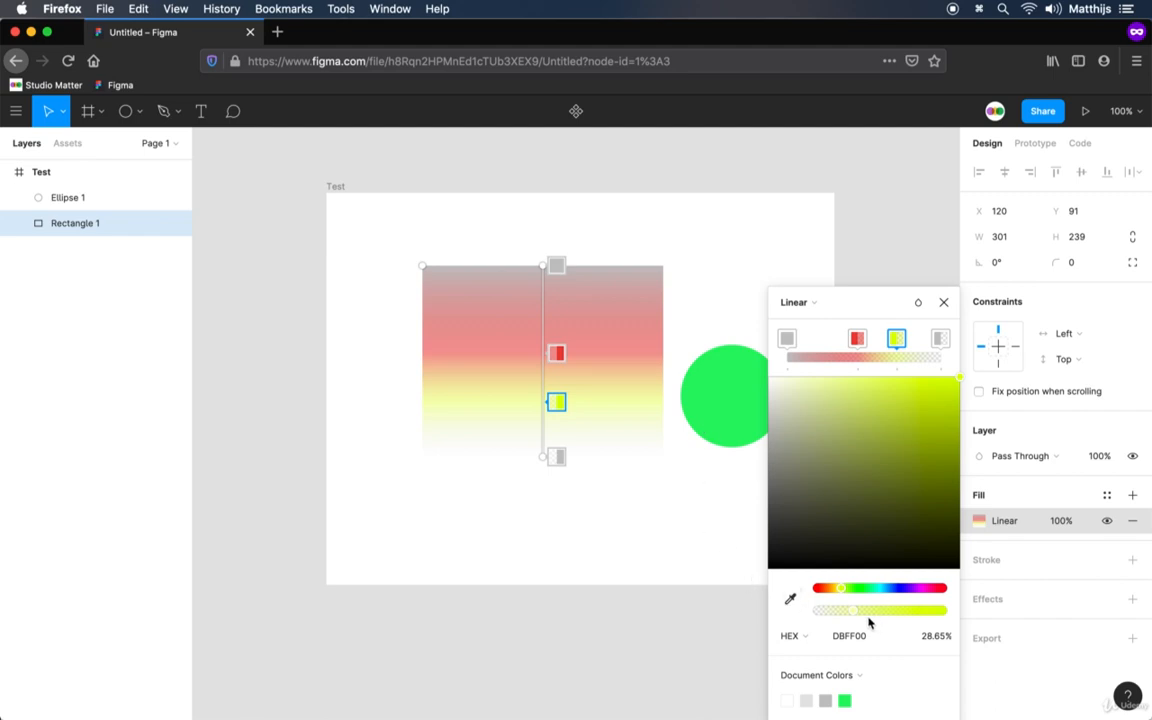
Set the gradient's grey end stop, yellow stop and red stop to 100% opacity, and deselect the rectangle
click(940, 338)
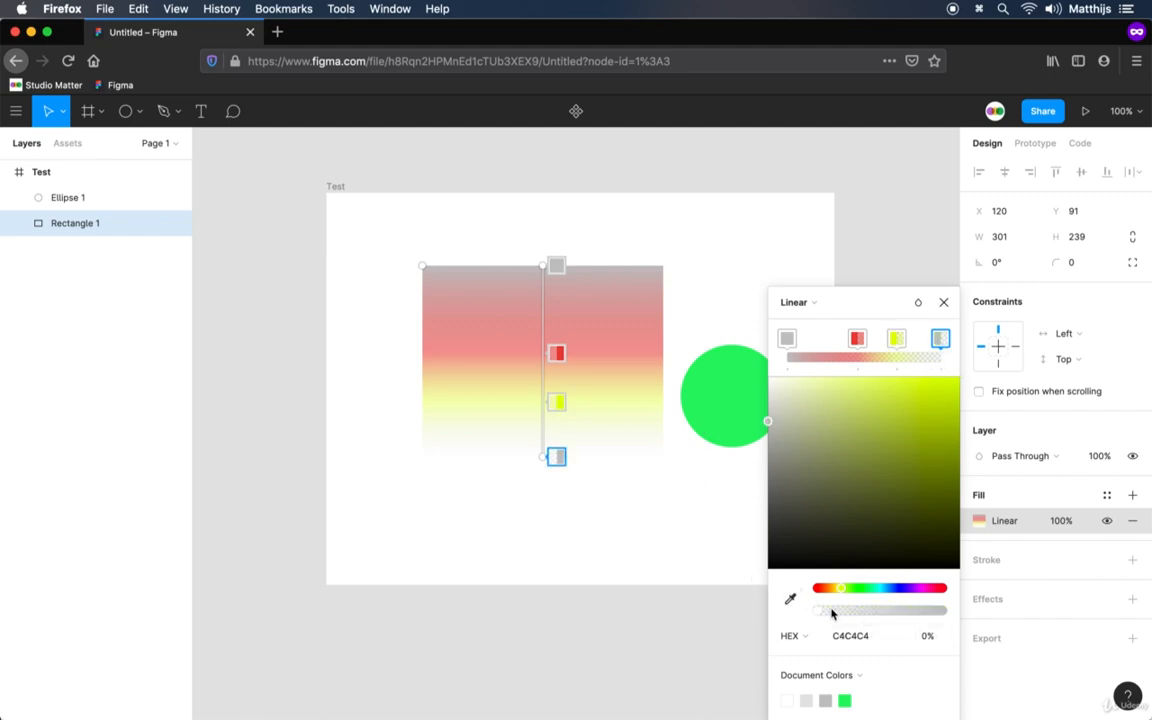
drag(820, 612, 1031, 596)
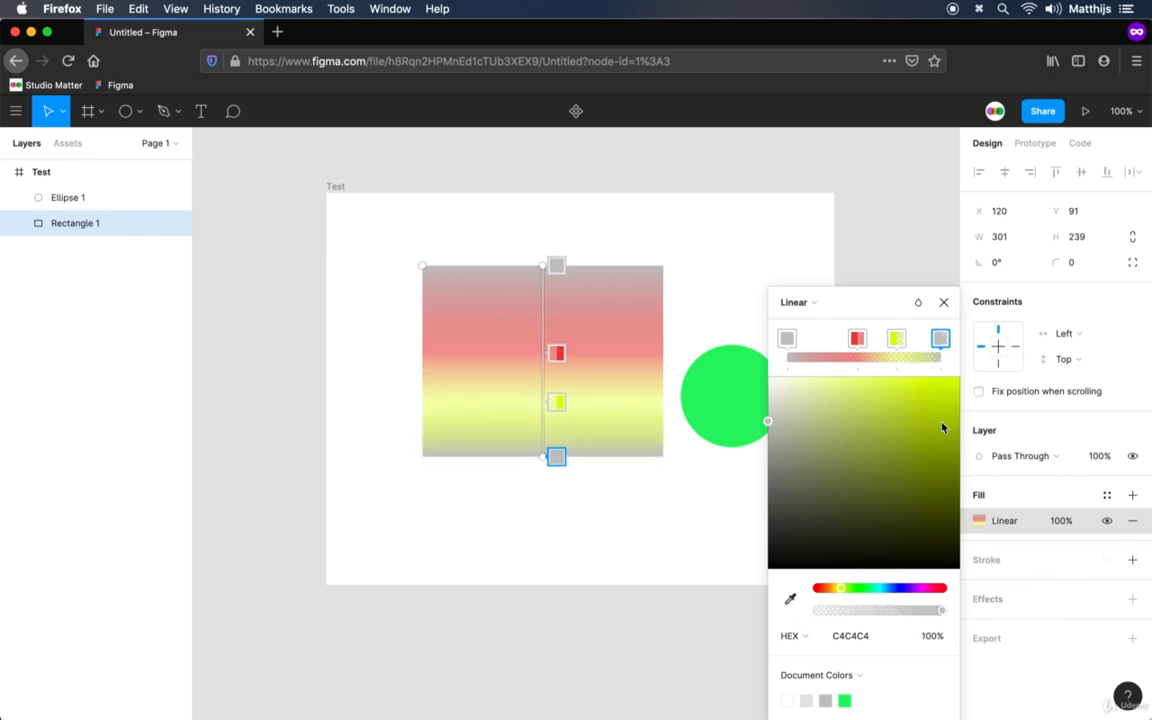
click(896, 338)
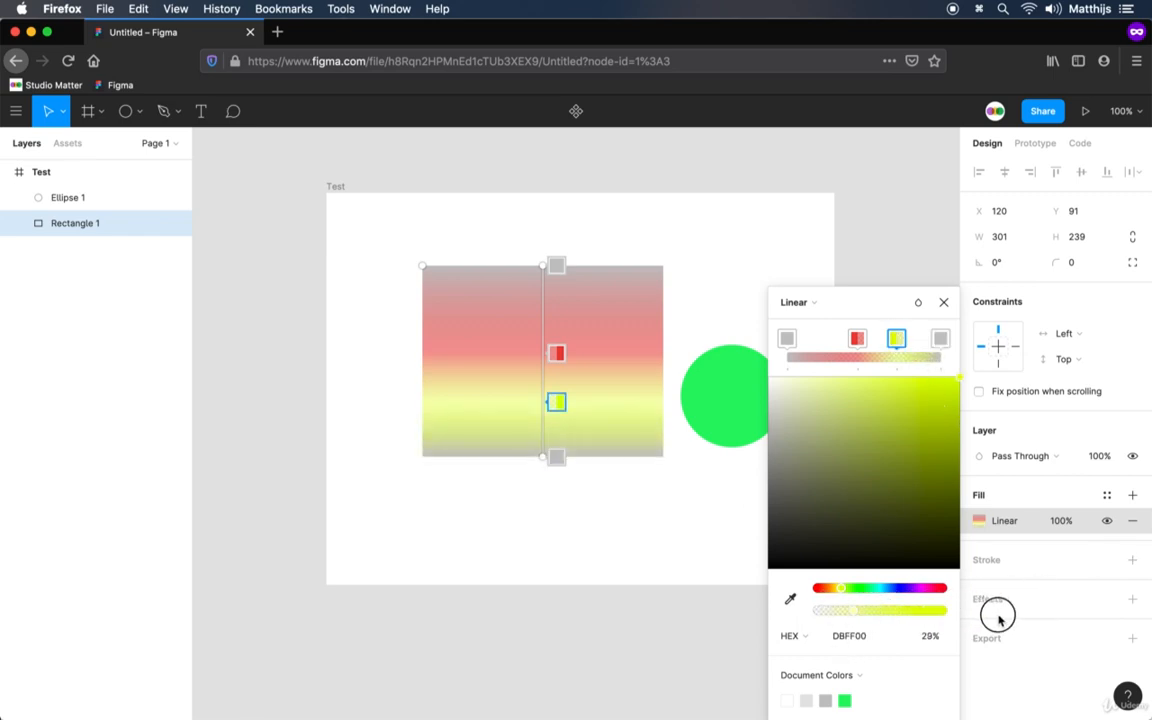
click(856, 338)
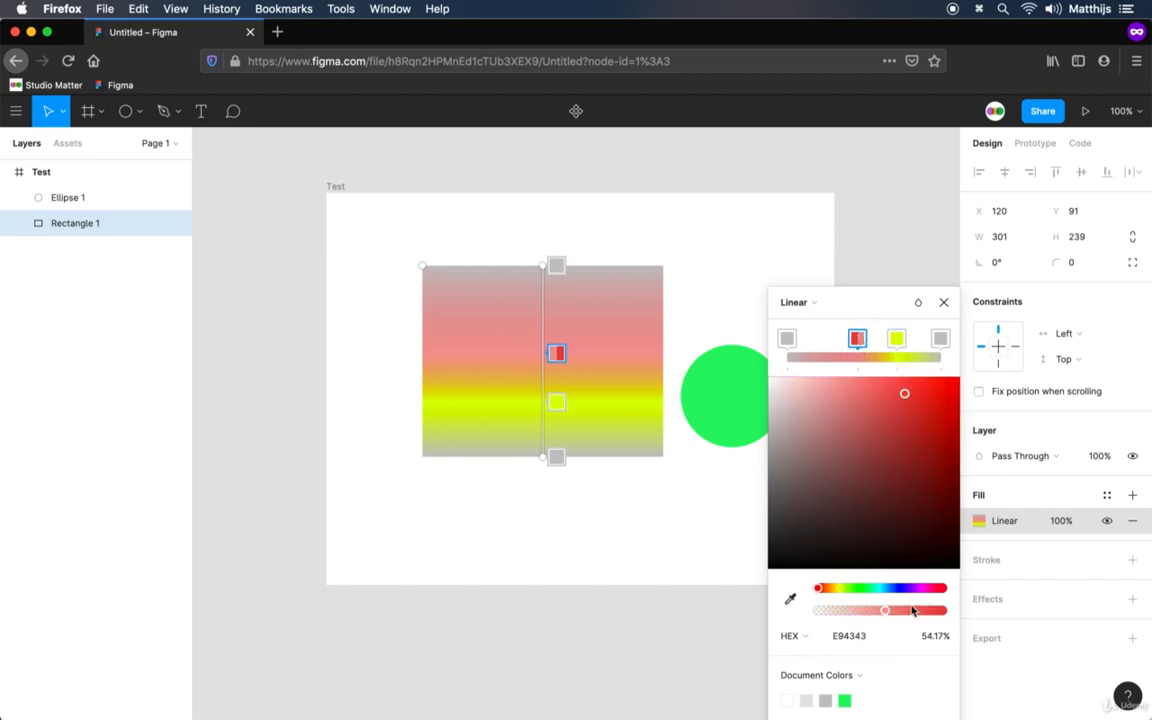
drag(886, 611, 950, 617)
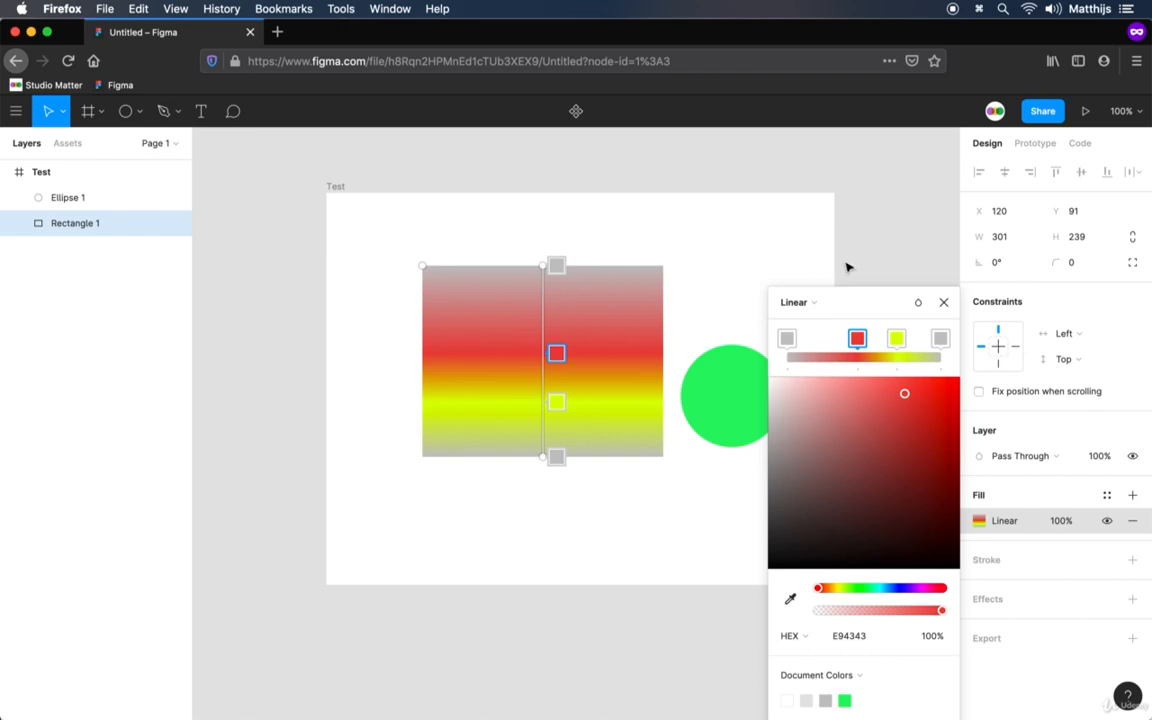
click(943, 302)
click(908, 278)
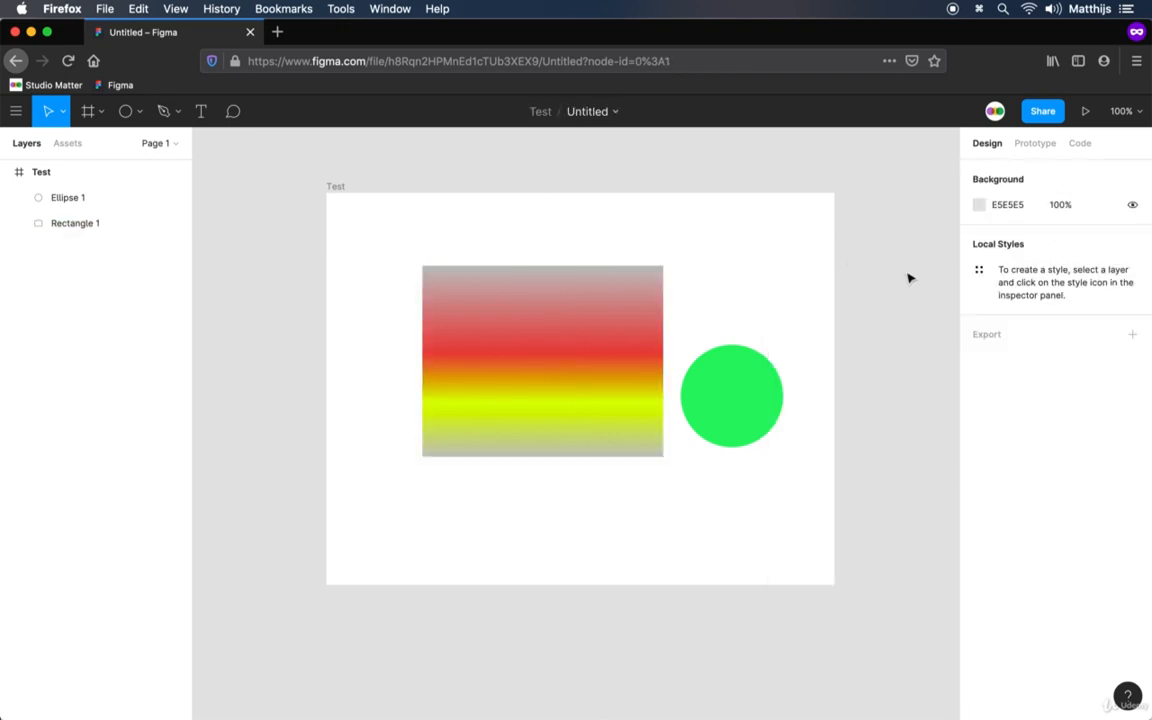
Try aligning the gradient rectangle to the frame's left edge, horizontal center, right edge, top edge, vertical center and bottom edge
click(614, 359)
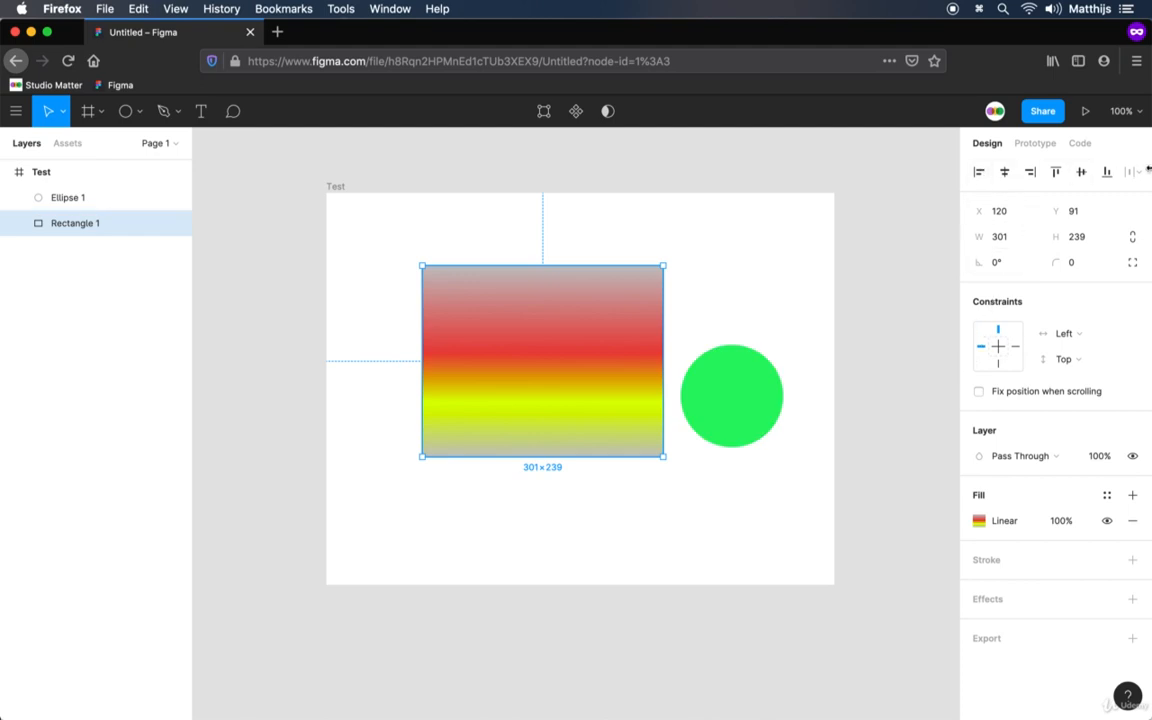
click(979, 172)
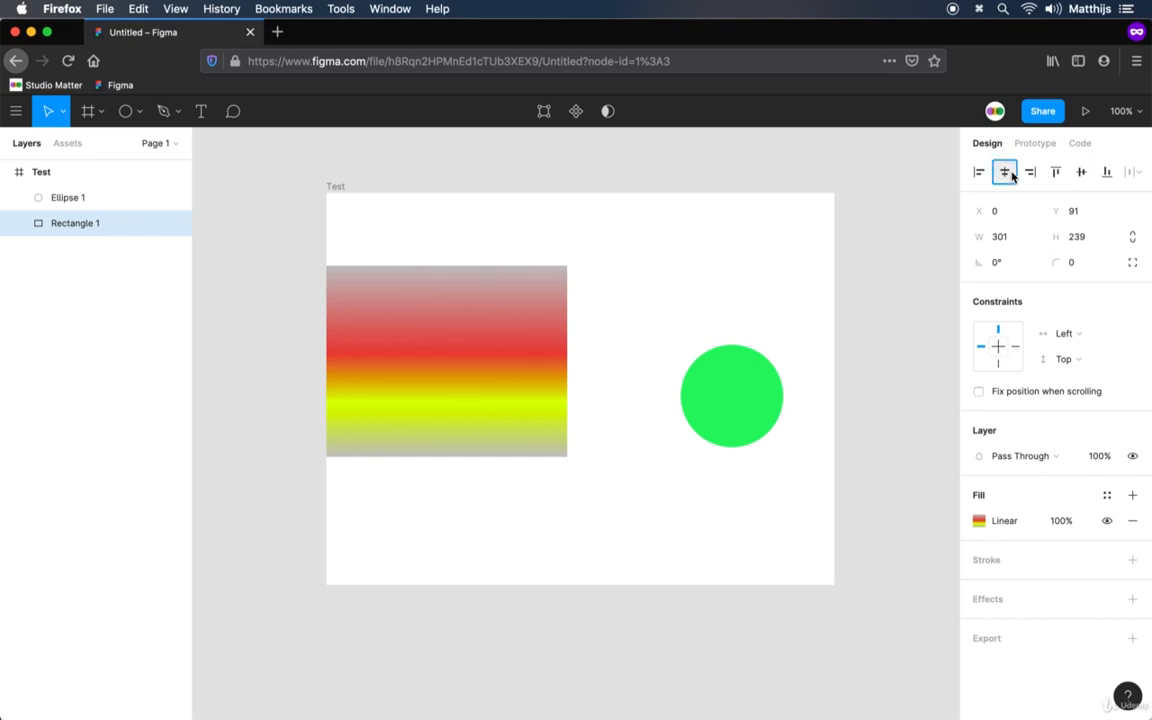
click(1004, 172)
click(1030, 172)
click(1056, 172)
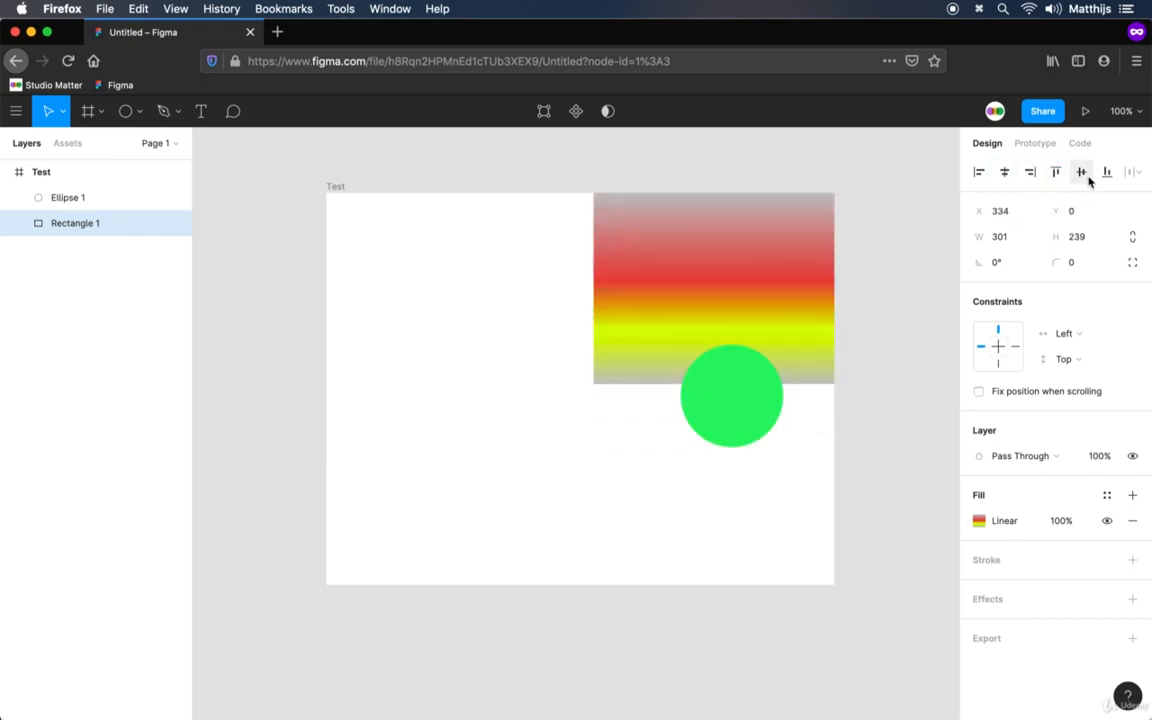
click(1081, 172)
click(1107, 172)
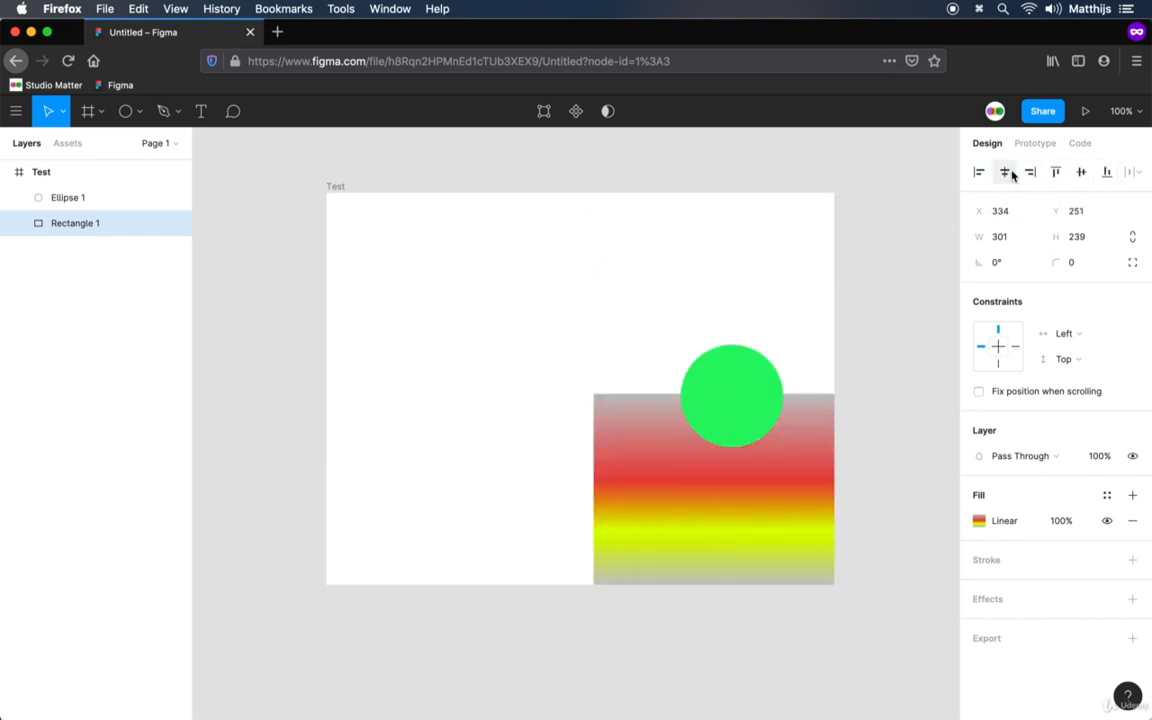
Center the gradient rectangle horizontally and vertically in the Test frame, and deselect it
click(1004, 172)
click(1081, 172)
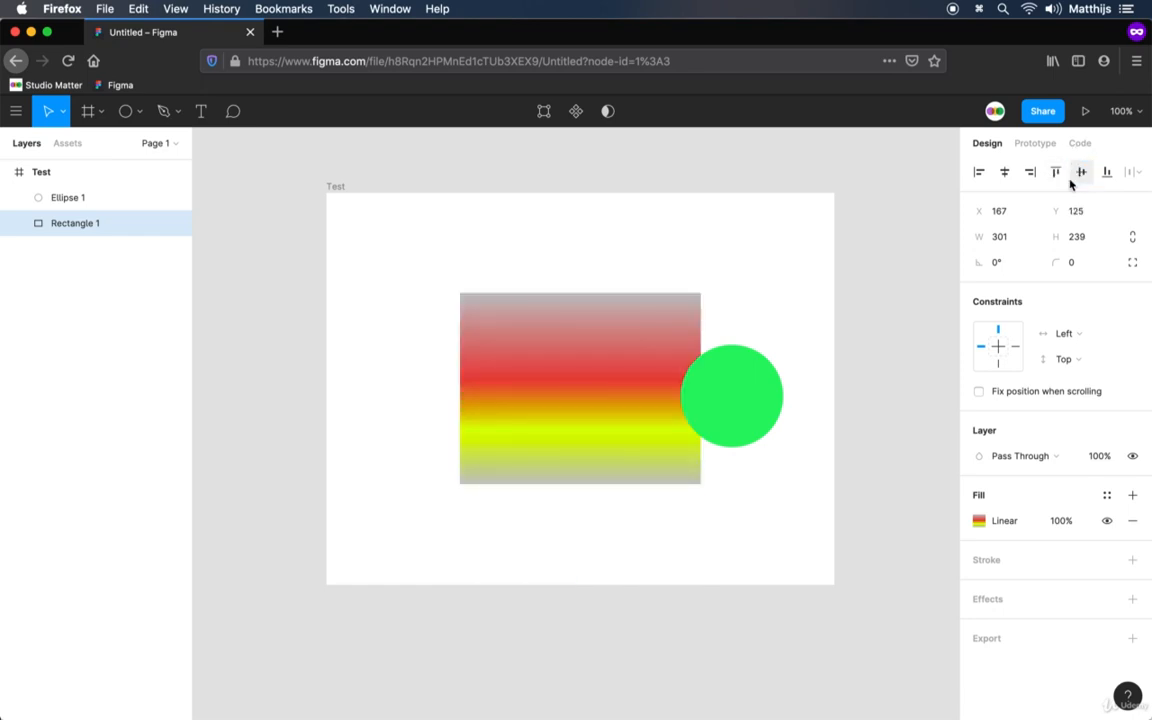
click(829, 388)
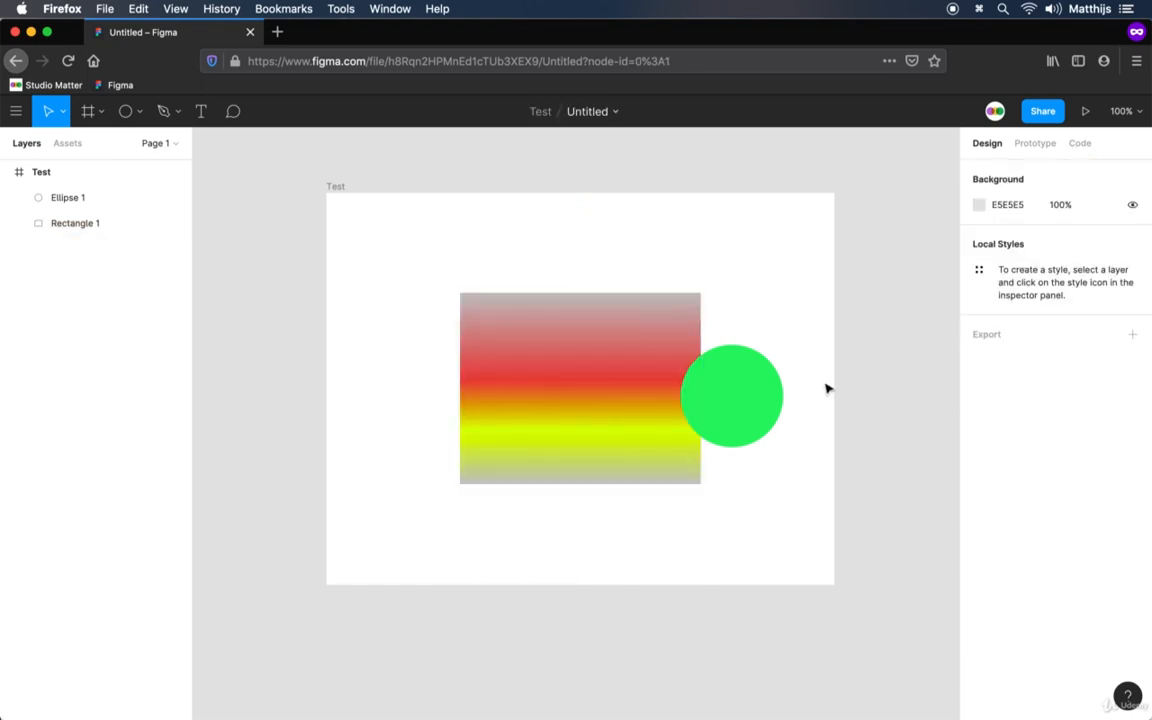
Align the green circle to the horizontal and vertical center of the Test frame
click(749, 403)
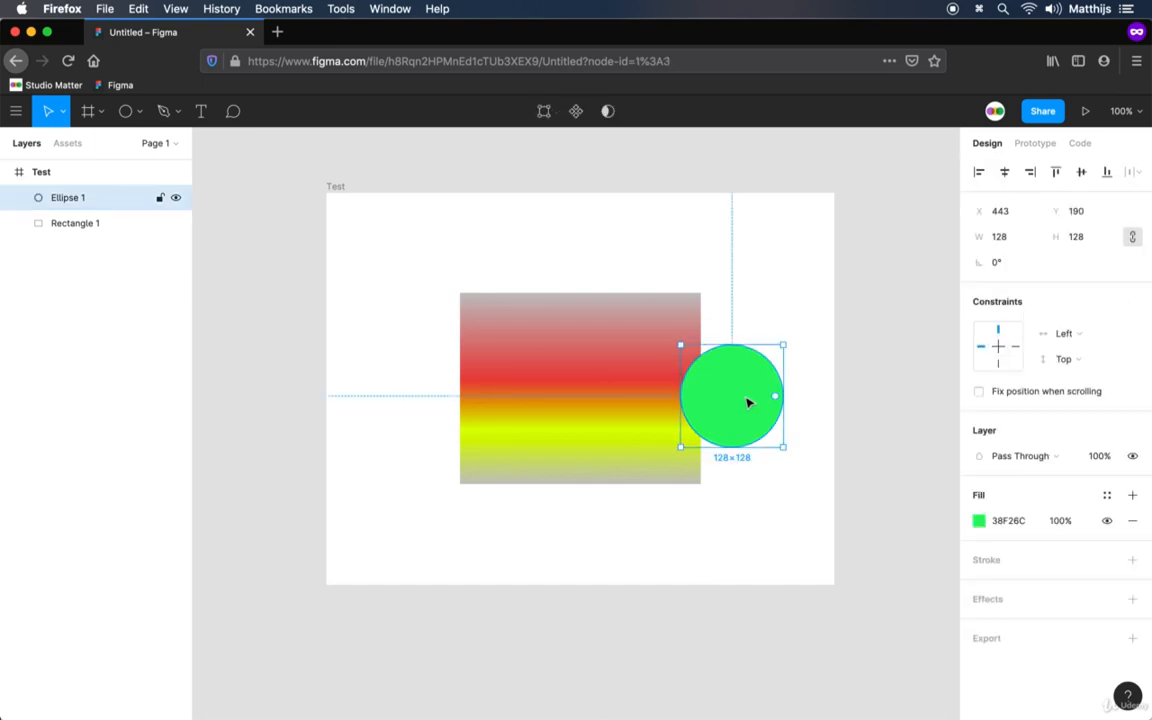
click(1005, 174)
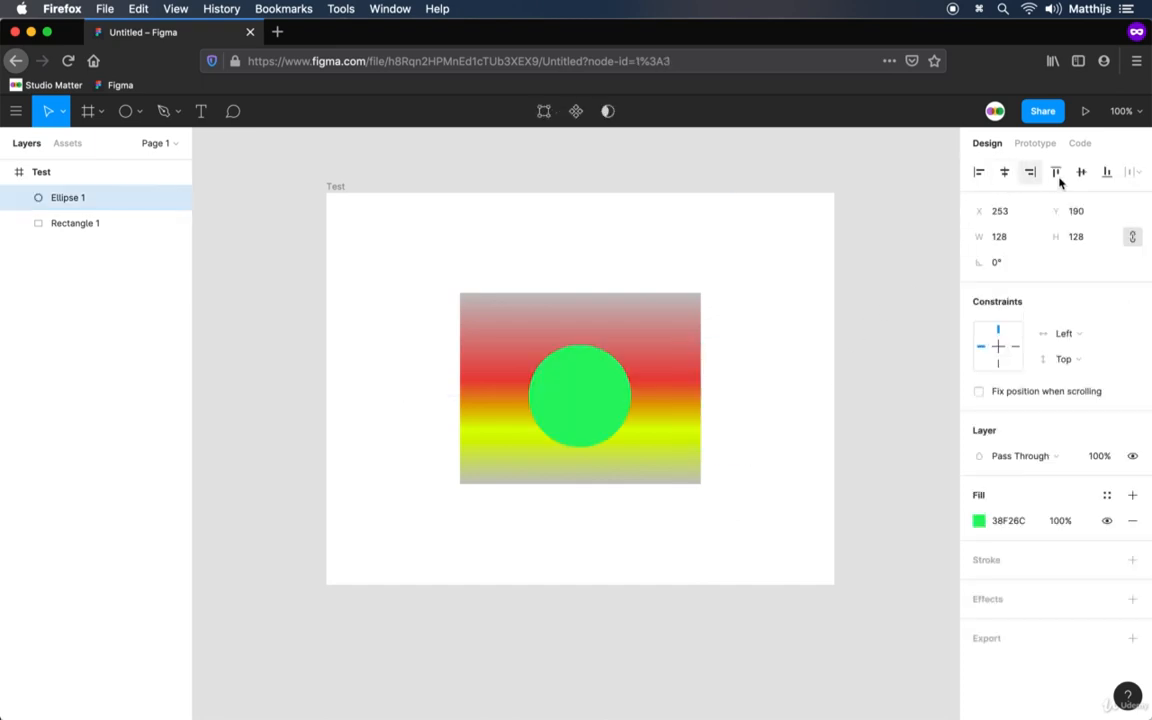
click(1081, 172)
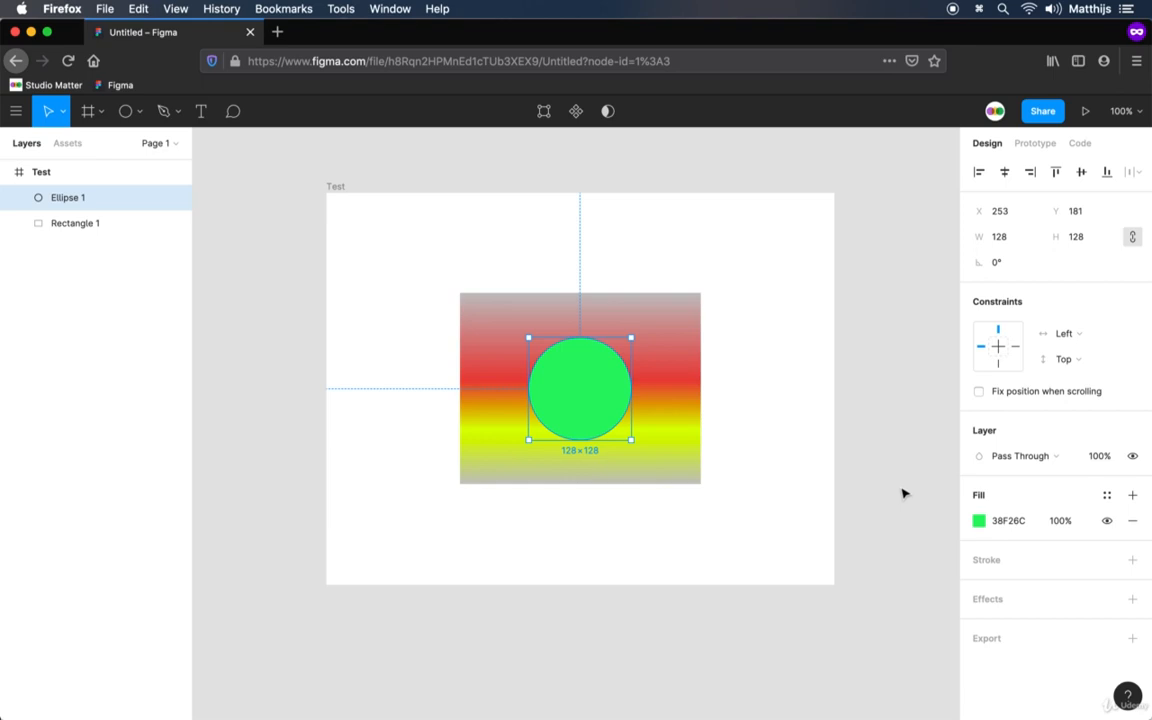
Subtract the green circle from the gradient rectangle with a boolean operation, and deselect the result
shift+click(661, 404)
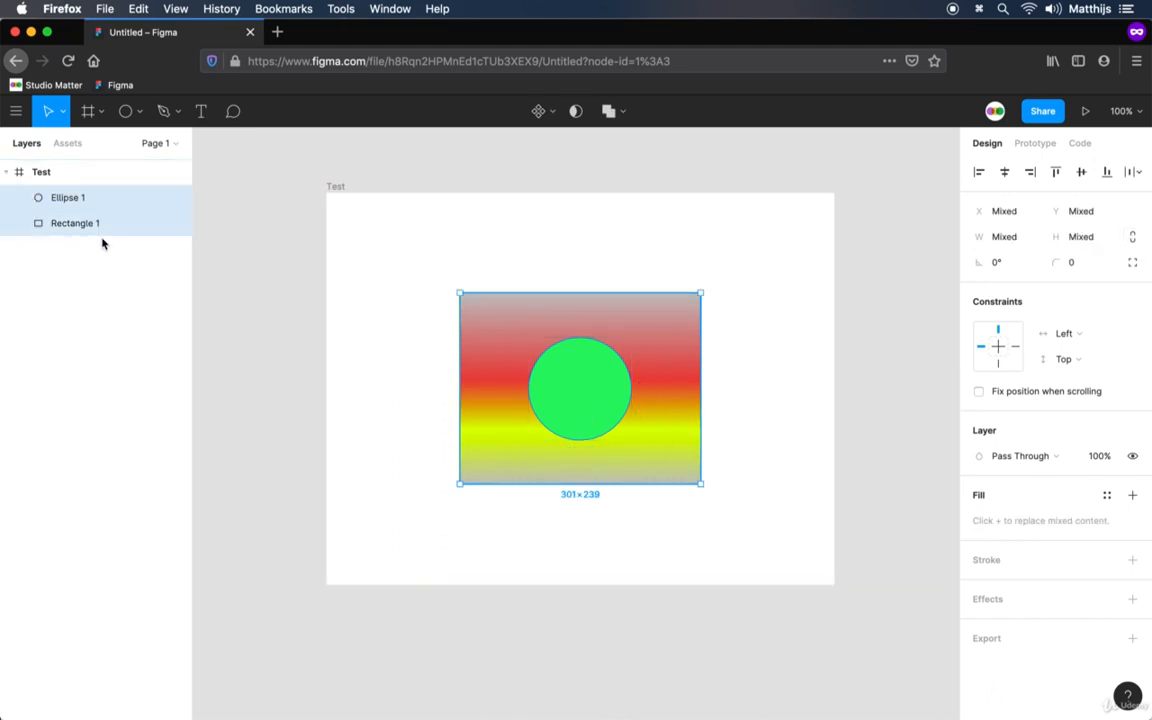
click(625, 119)
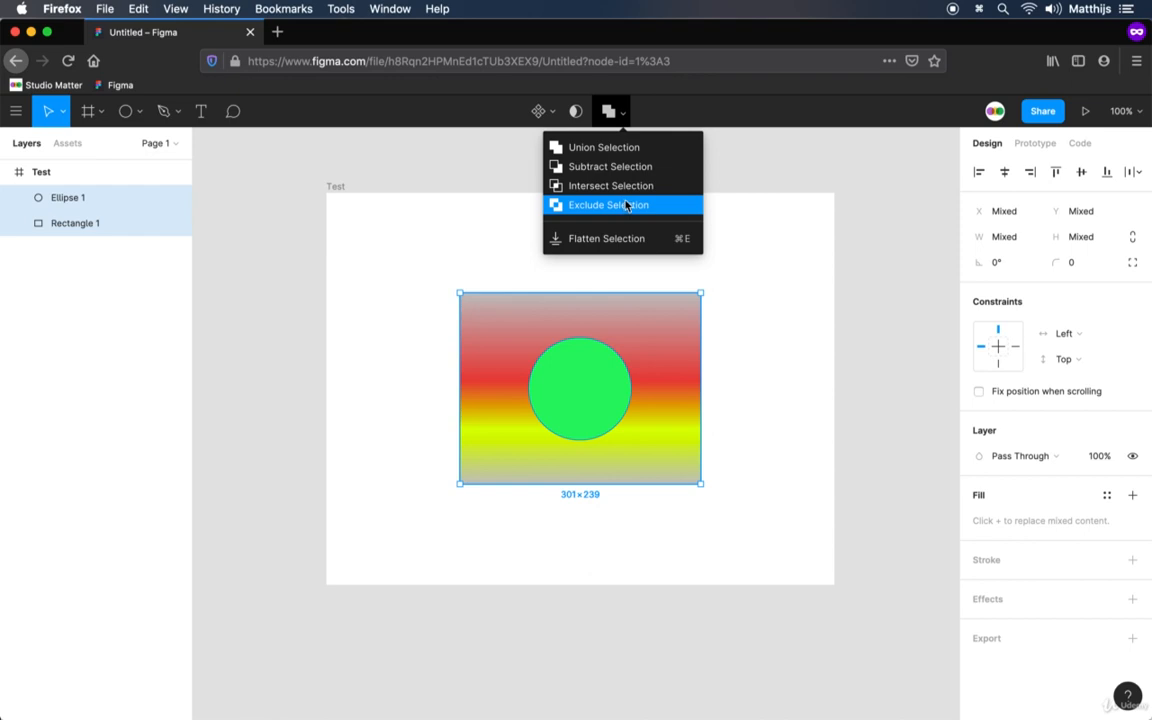
click(631, 172)
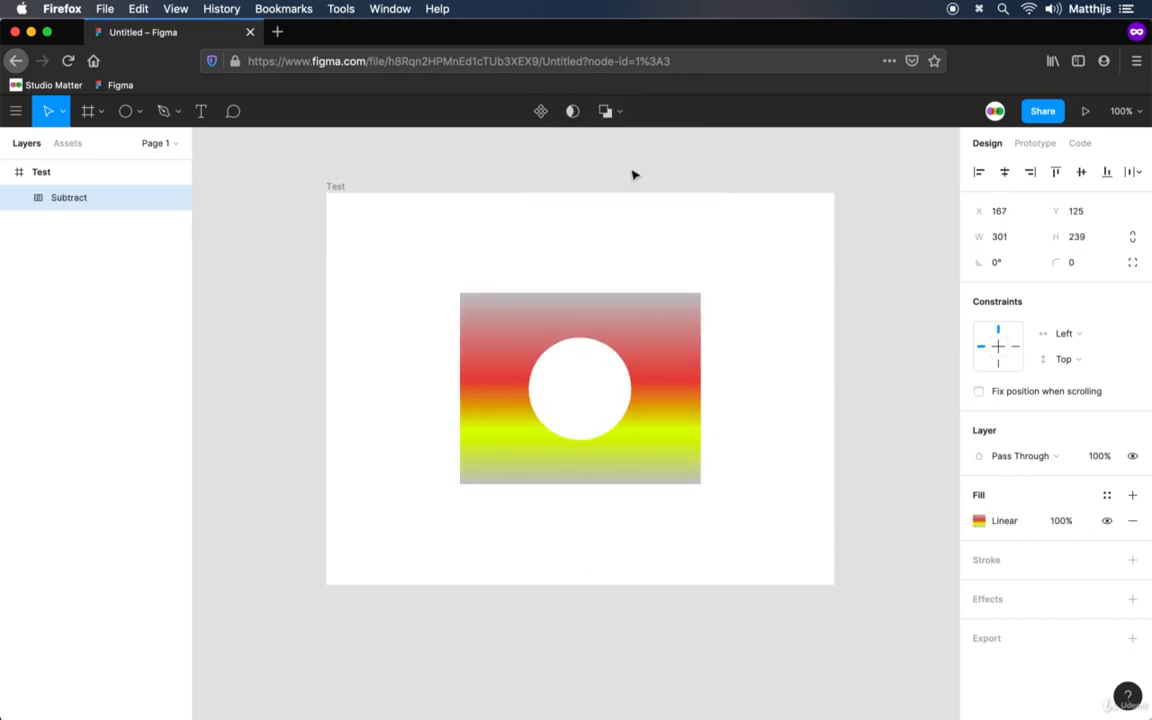
click(748, 317)
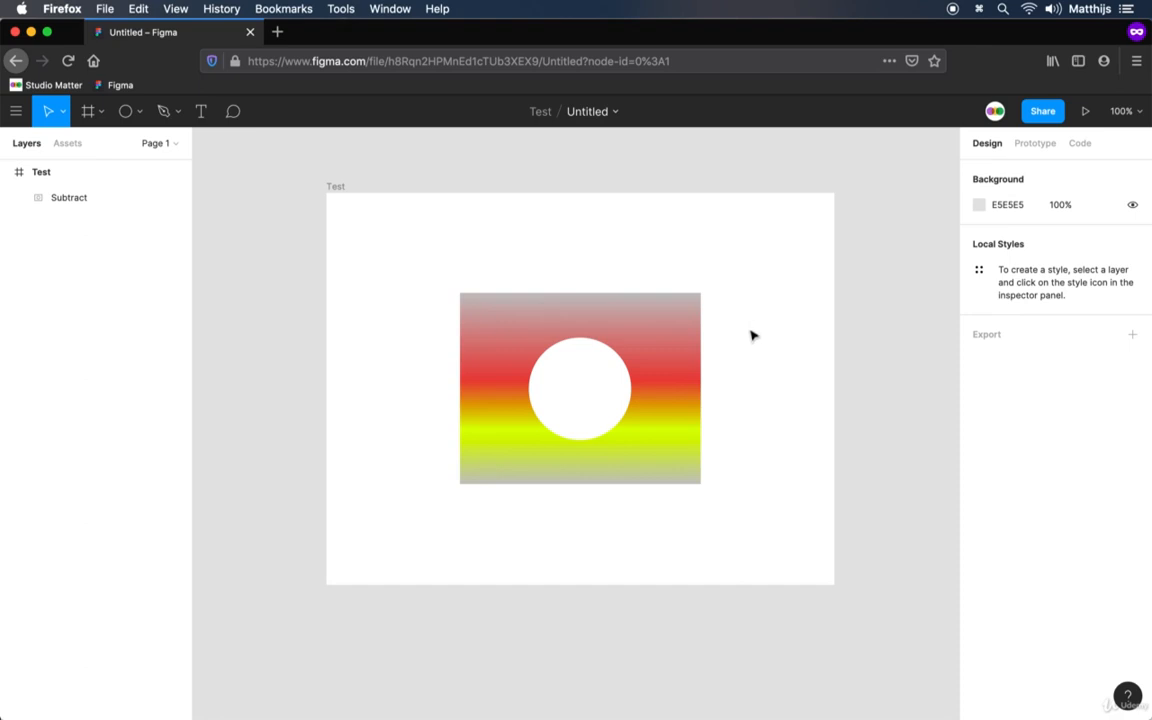
Move the subtracted shape slightly right and down in the frame to about X 173, Y 126, and leave it selected
mouse_move(635, 357)
mouse_down()
mouse_move(722, 342)
mouse_move(592, 311)
mouse_move(648, 345)
mouse_move(643, 357)
mouse_up()
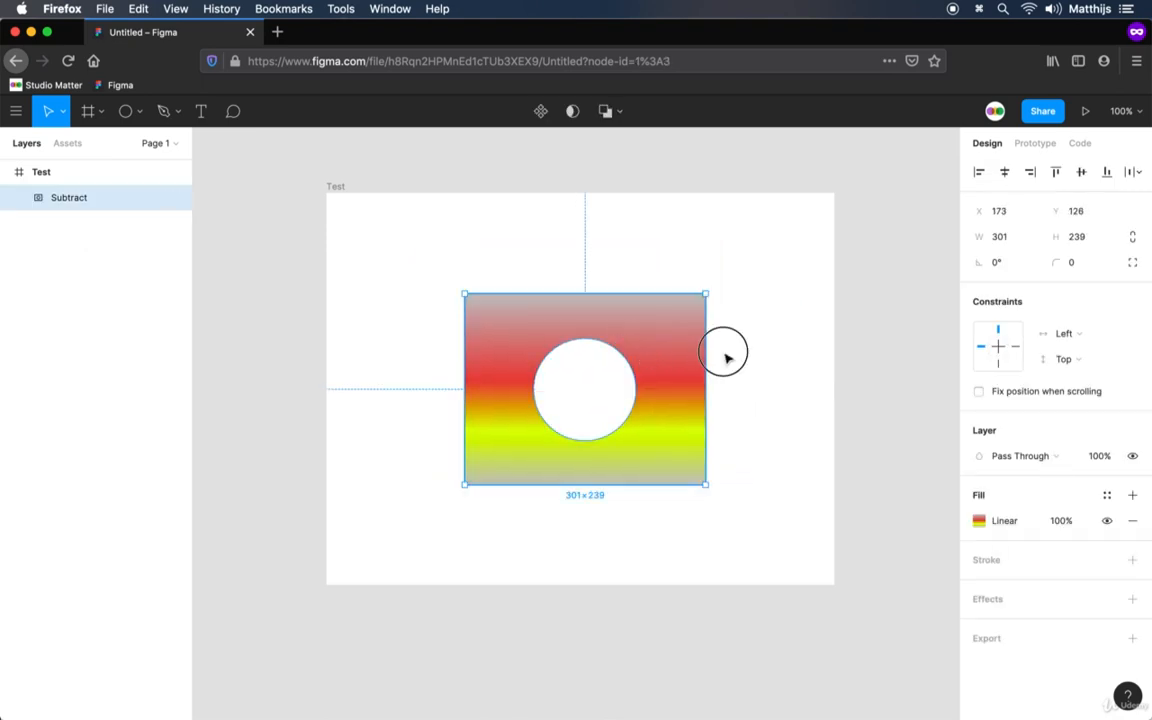
click(725, 352)
click(668, 382)
Expand the Subtract group and move Ellipse 1 to the rectangle's upper-right corner, at about X 390, Y 86
click(19, 198)
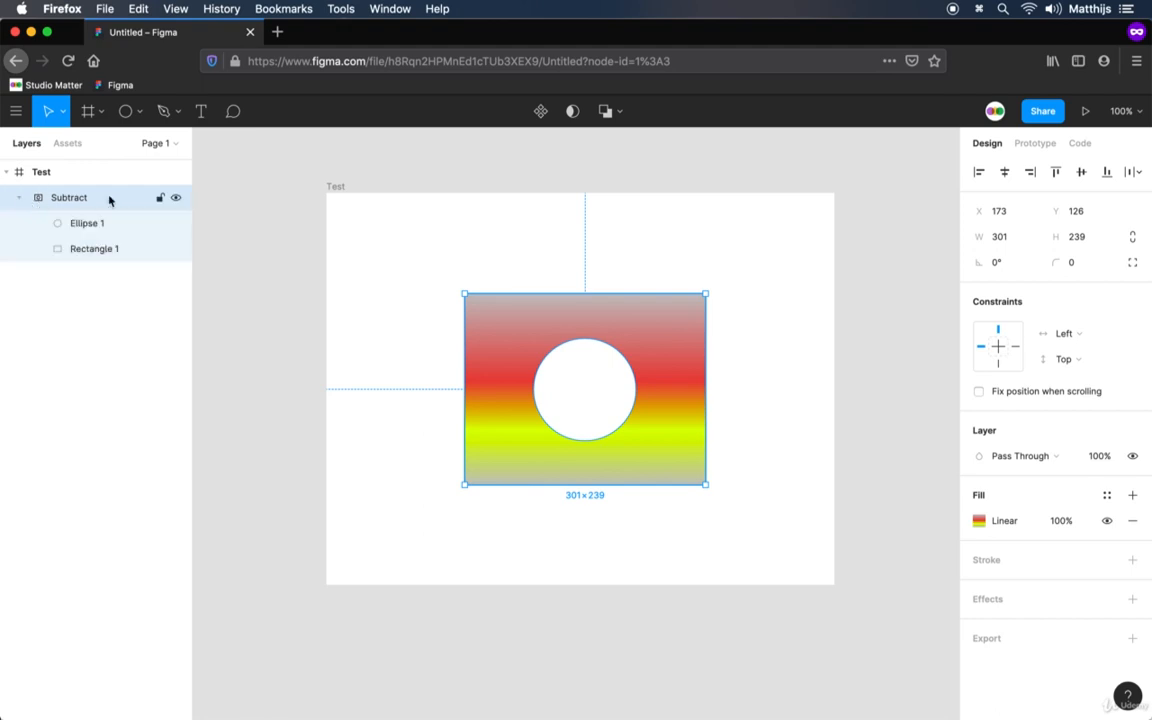
click(97, 224)
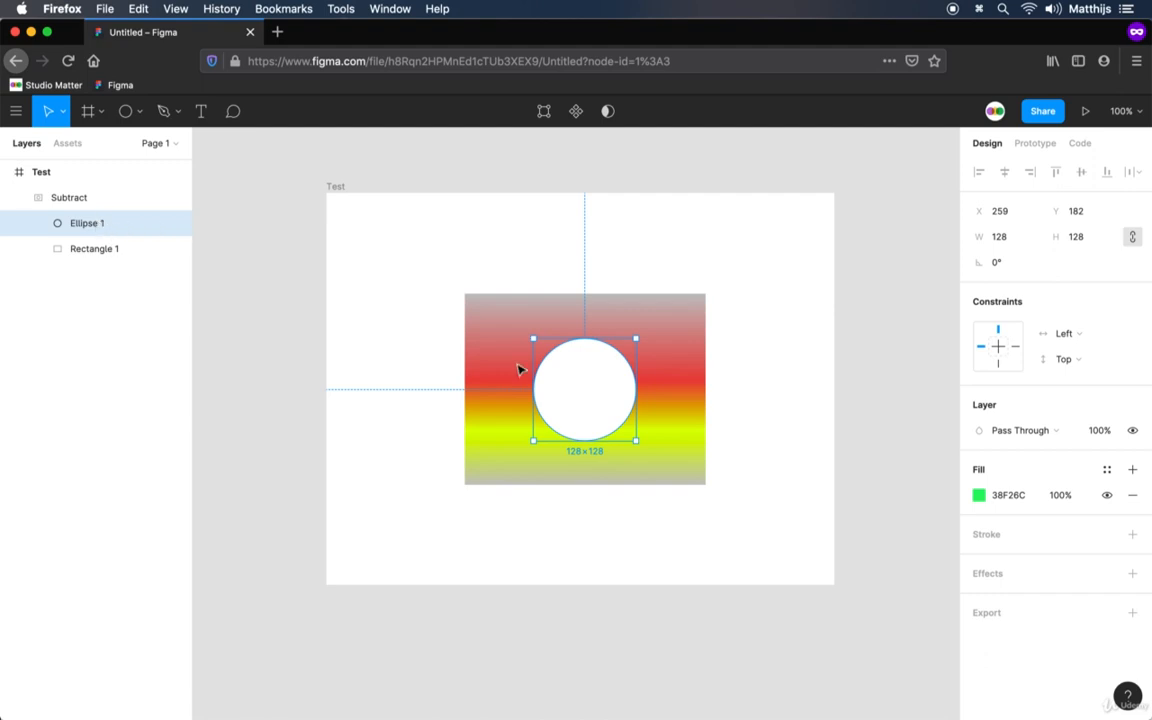
click(600, 402)
drag(600, 402, 698, 328)
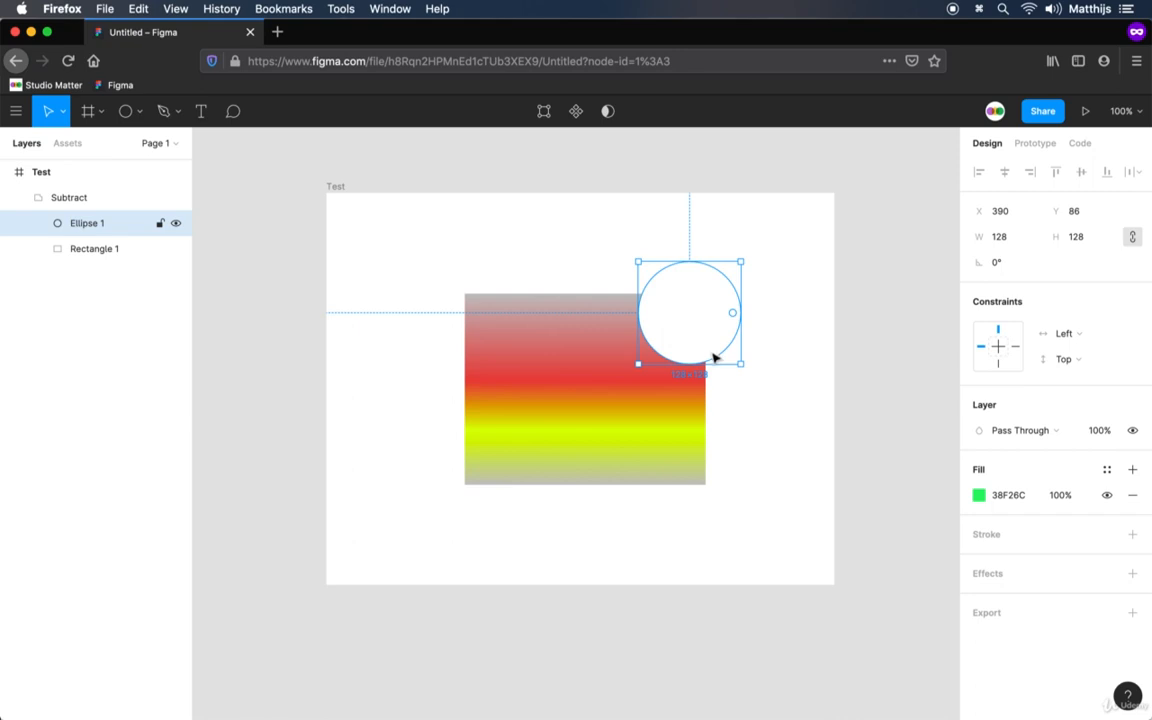
click(730, 406)
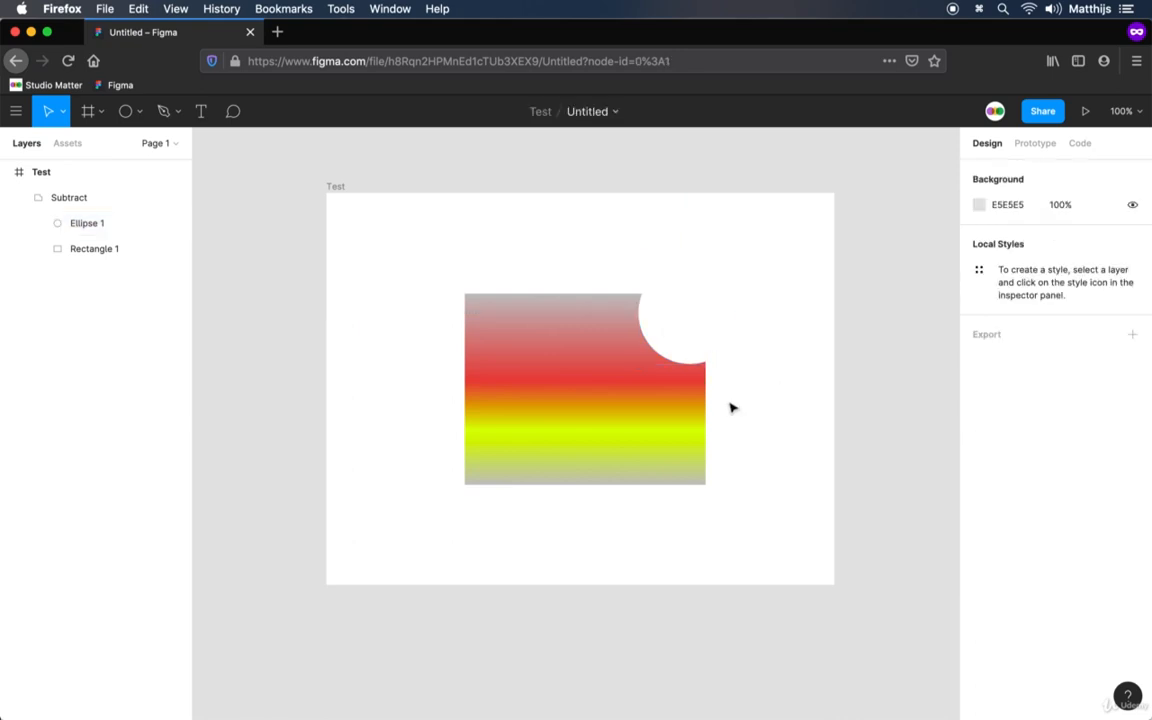
Move the whole Subtract group right and slightly up within the frame, and deselect it
click(72, 197)
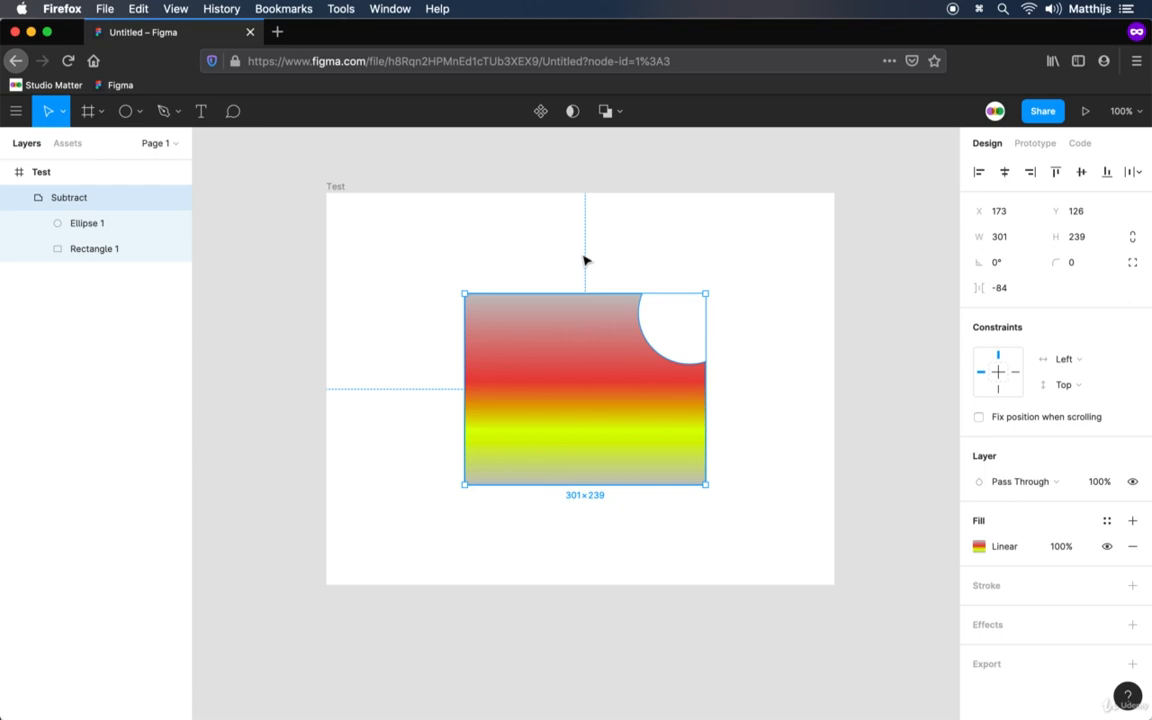
drag(548, 319, 607, 328)
click(642, 537)
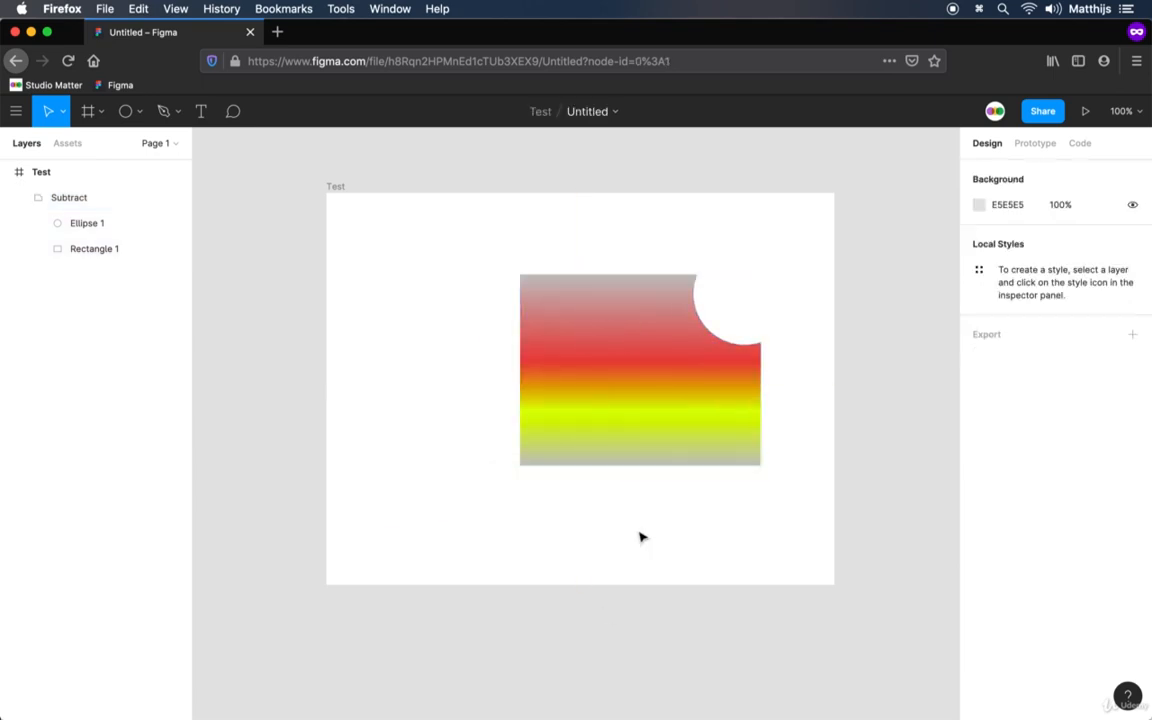